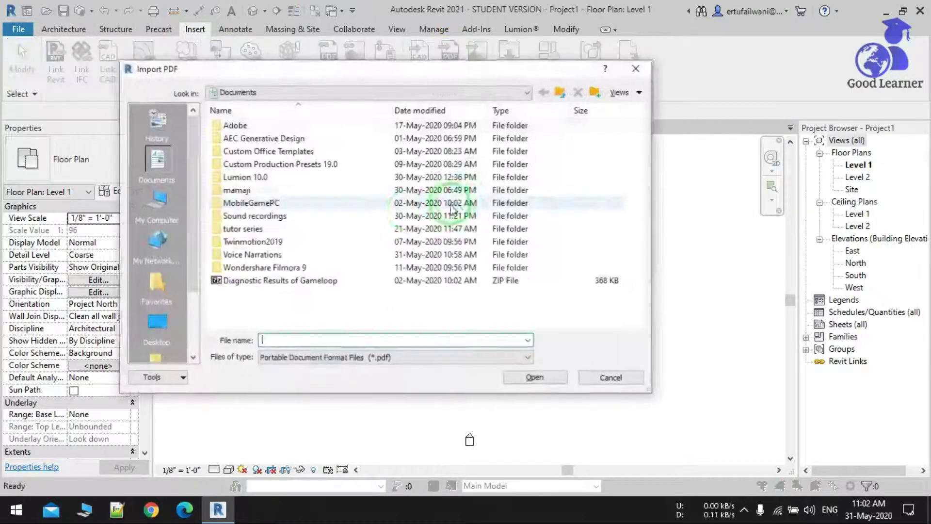
# - Import plan.pdf from the Desktop and place the image midway between the elevation markers on Level 1
pyautogui.click(157, 318)
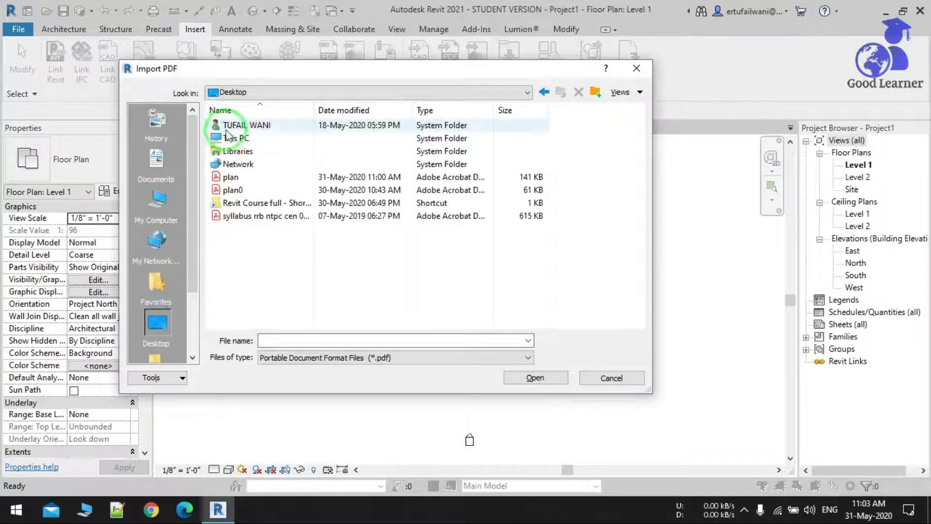
pyautogui.doubleClick(235, 178)
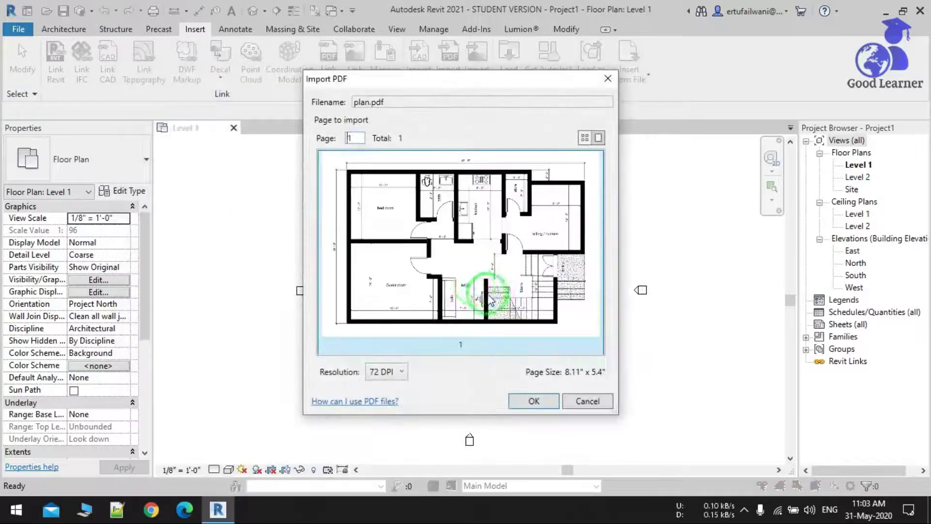
pyautogui.click(390, 374)
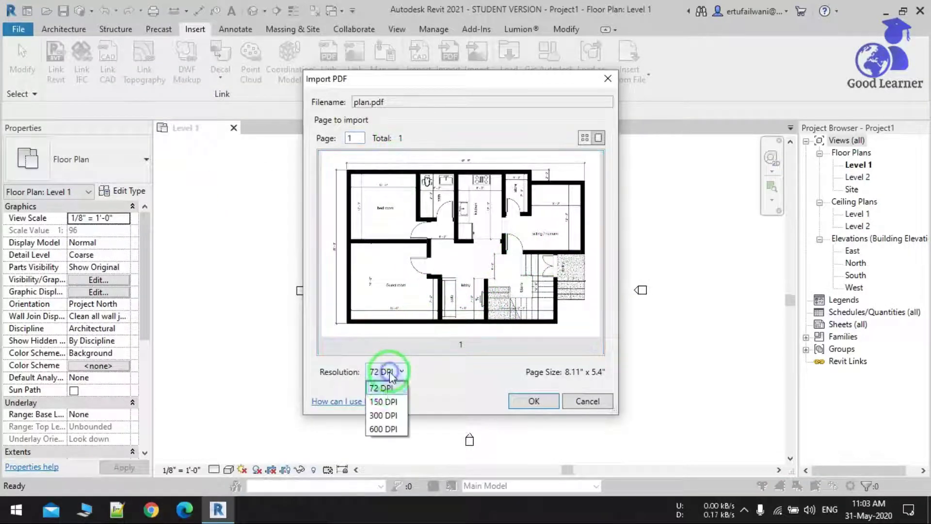
pyautogui.click(531, 401)
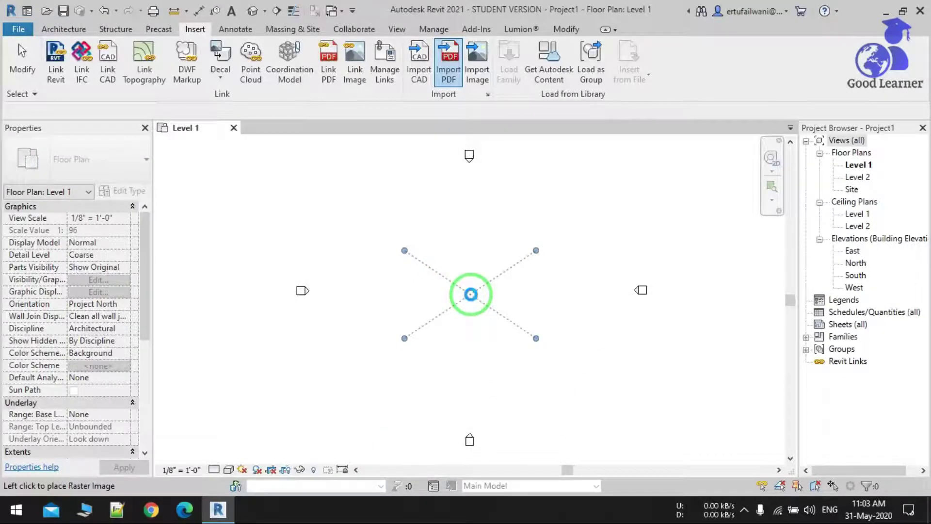
pyautogui.click(470, 294)
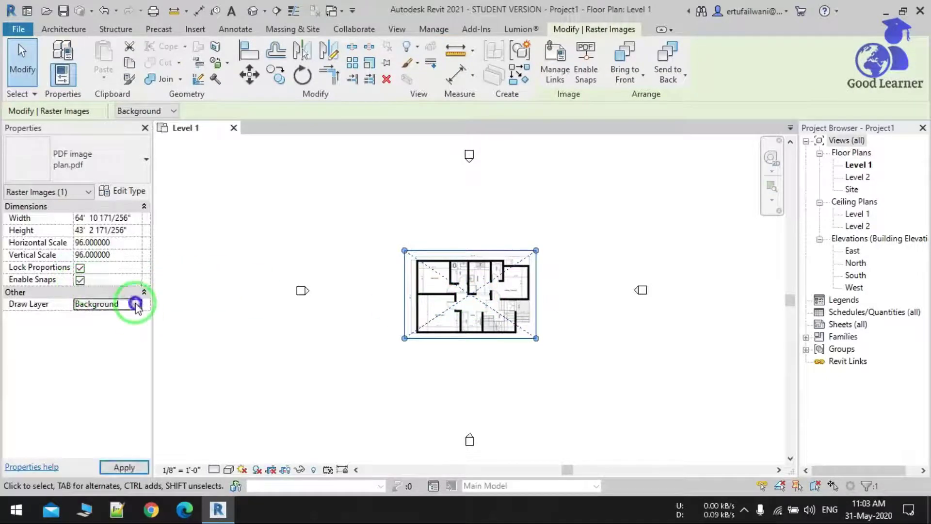
# - Set the imported plan image's draw layer to Background and deselect the image
pyautogui.click(136, 304)
pyautogui.click(97, 316)
pyautogui.click(106, 433)
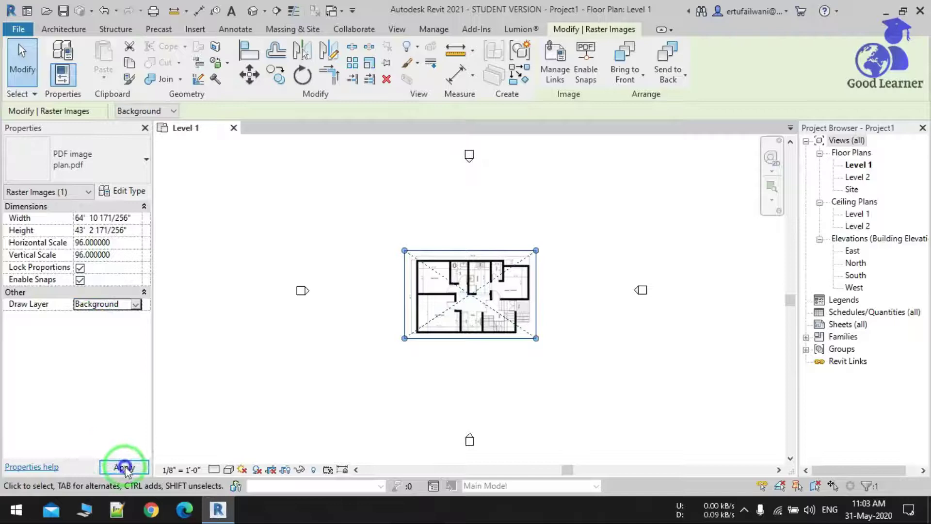
pyautogui.click(347, 436)
# - Examine the rooms and dimensions of the imported floor plan image
pyautogui.scroll(3, 485, 339)
pyautogui.moveTo(485, 357); pyautogui.dragTo(421, 395, button='middle')
pyautogui.scroll(2, 381, 369)
pyautogui.scroll(2, 377, 411)
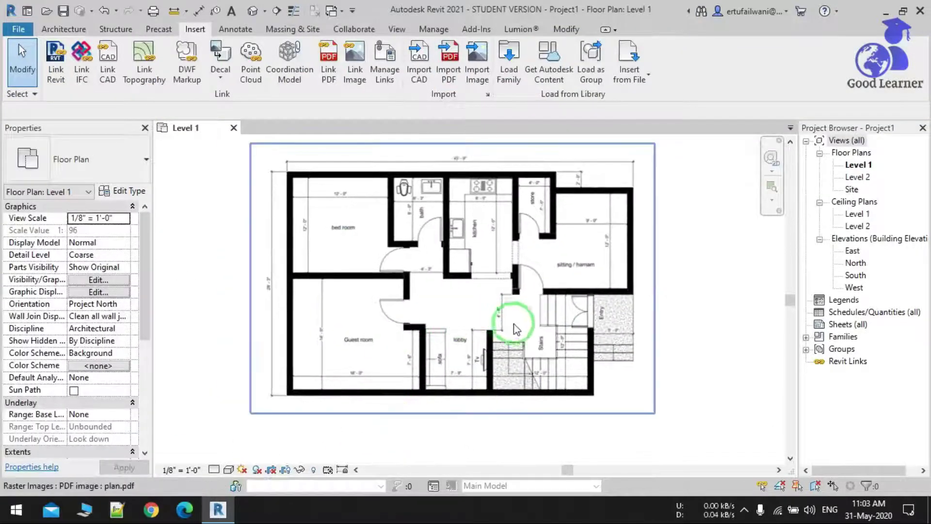
pyautogui.scroll(3, 527, 299)
pyautogui.scroll(-4, 484, 326)
pyautogui.scroll(-1, 483, 327)
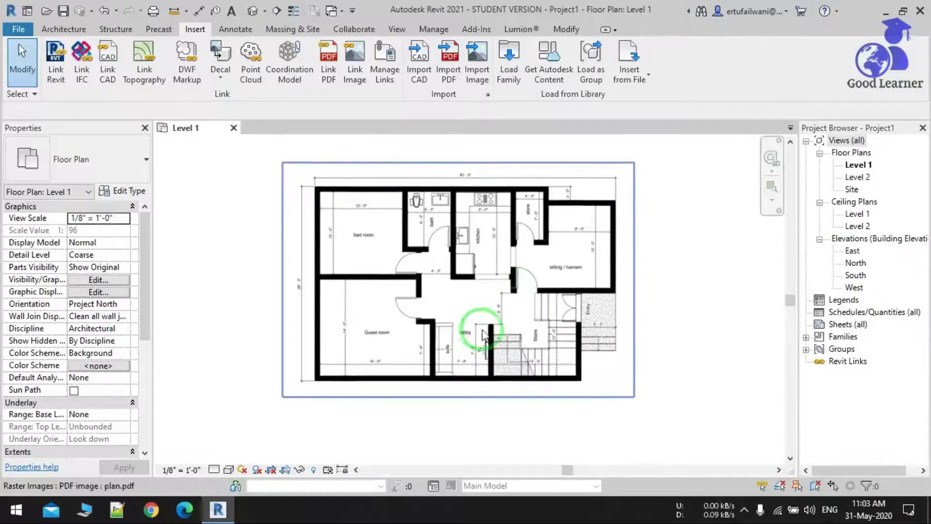
# - Start the Wall tool and duplicate the Generic - 8" wall type as Generic - 9"
pyautogui.click(62, 31)
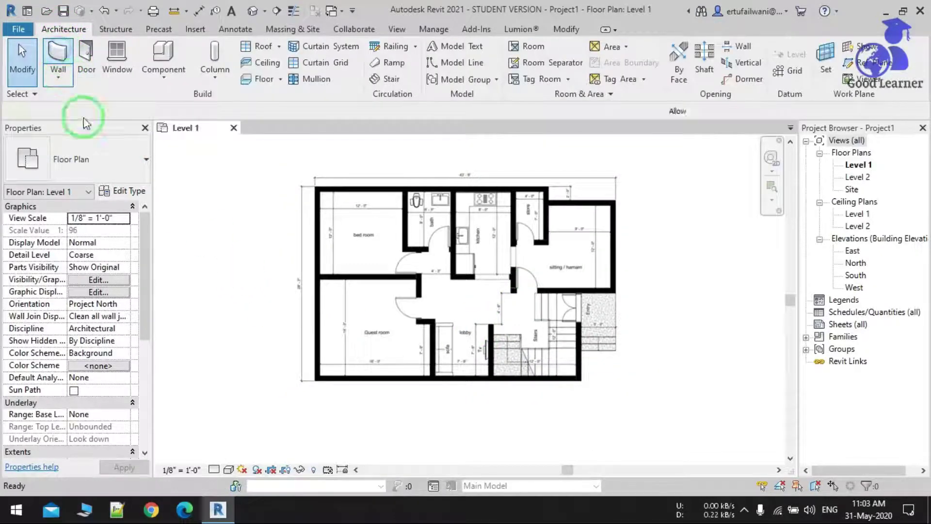
pyautogui.click(120, 193)
pyautogui.click(349, 102)
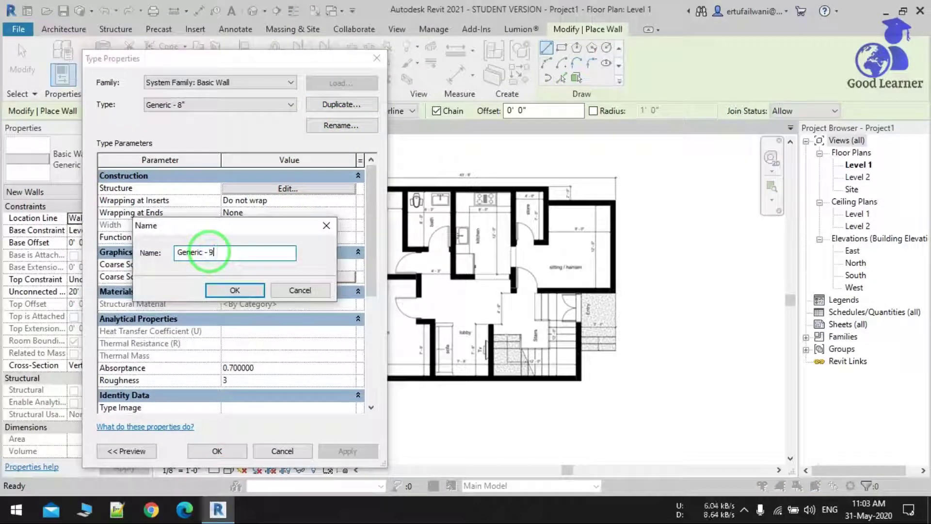
pyautogui.write('Generic - 9"')
pyautogui.press('Return')
# - Set the structure layer thickness of the Generic - 9" wall type to 9"
pyautogui.click(288, 189)
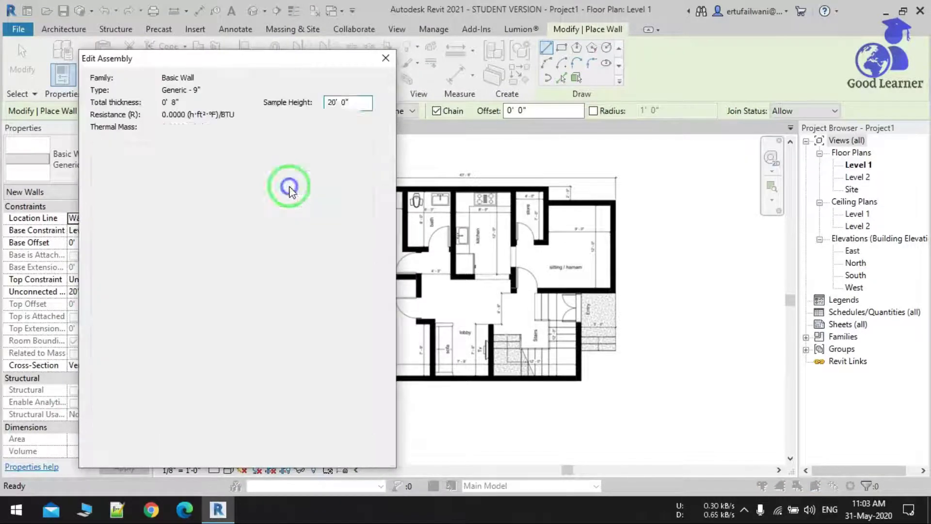
pyautogui.click(271, 199)
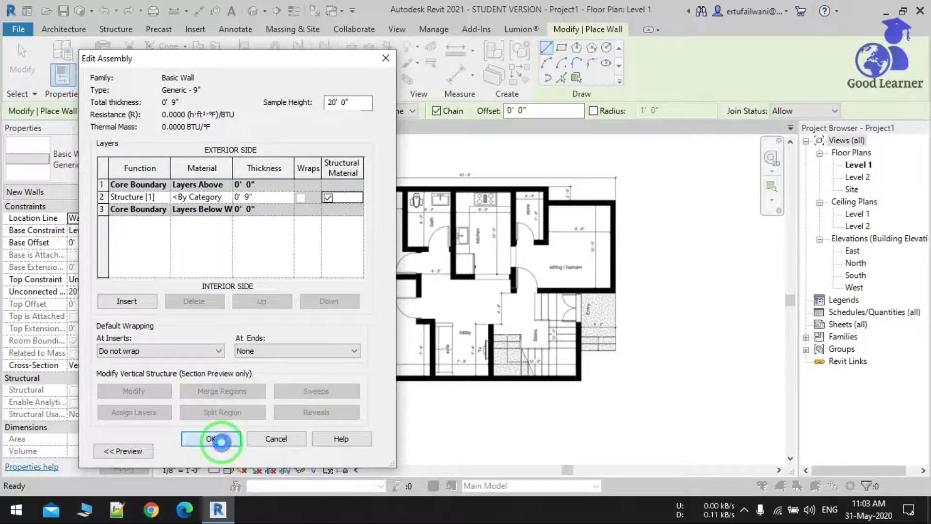
pyautogui.click(221, 439)
# - Set the coarse scale fill pattern of the Generic - 9" wall type to Solid fill
pyautogui.click(247, 277)
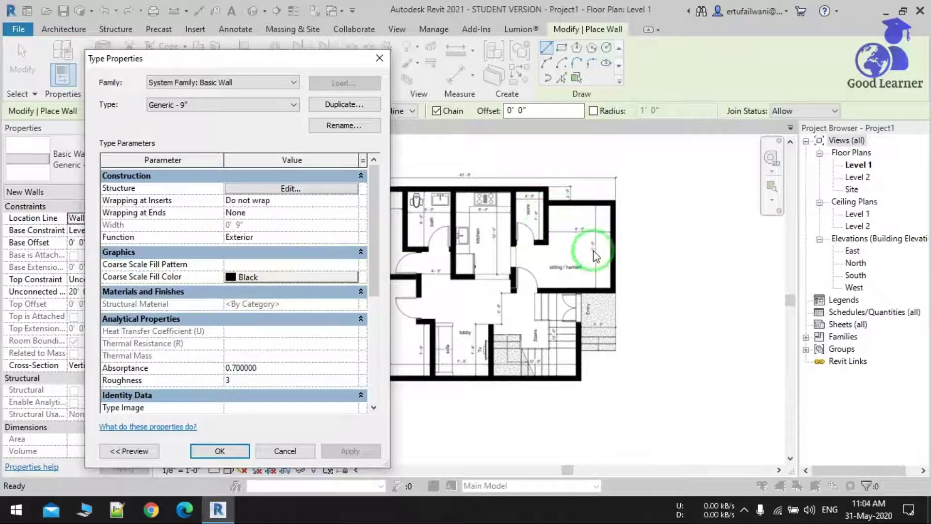
pyautogui.click(353, 264)
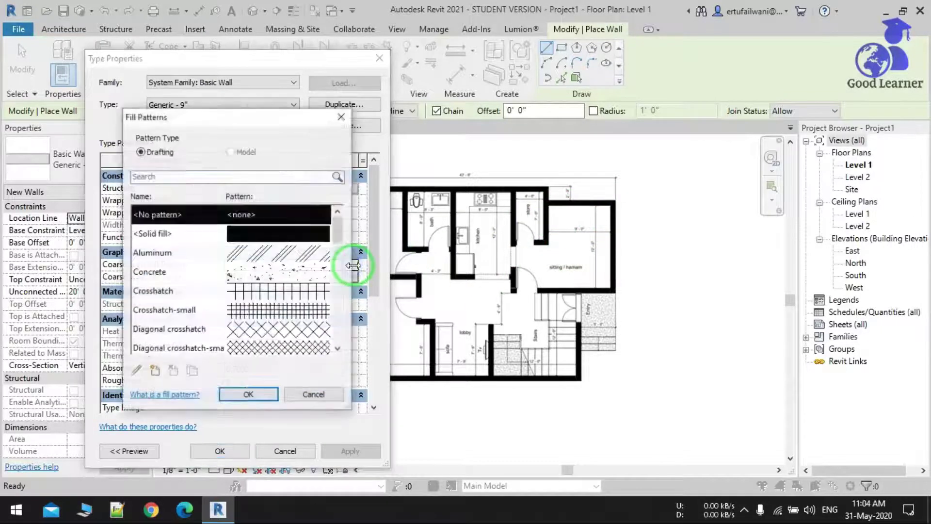
pyautogui.click(333, 234)
pyautogui.click(246, 391)
# - Set the wall type's coarse scale fill color to Red and accept the type properties
pyautogui.click(298, 278)
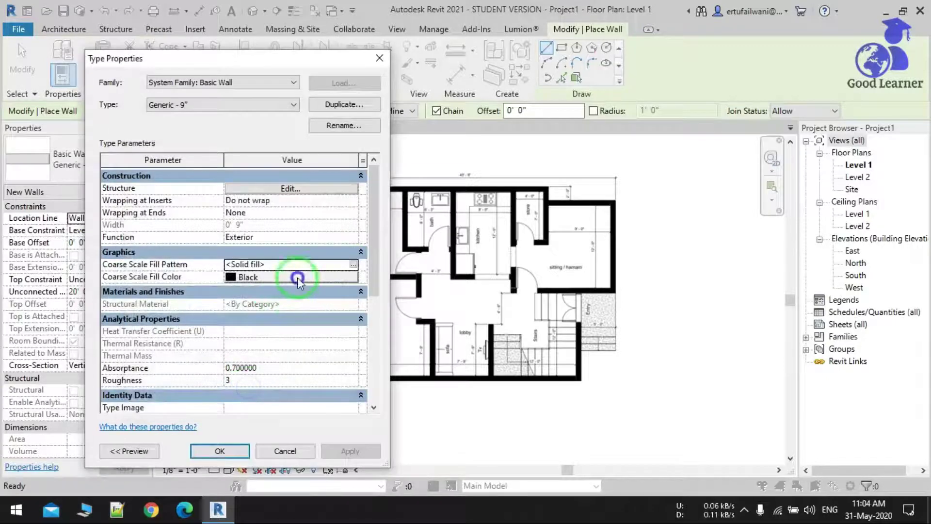
pyautogui.click(113, 274)
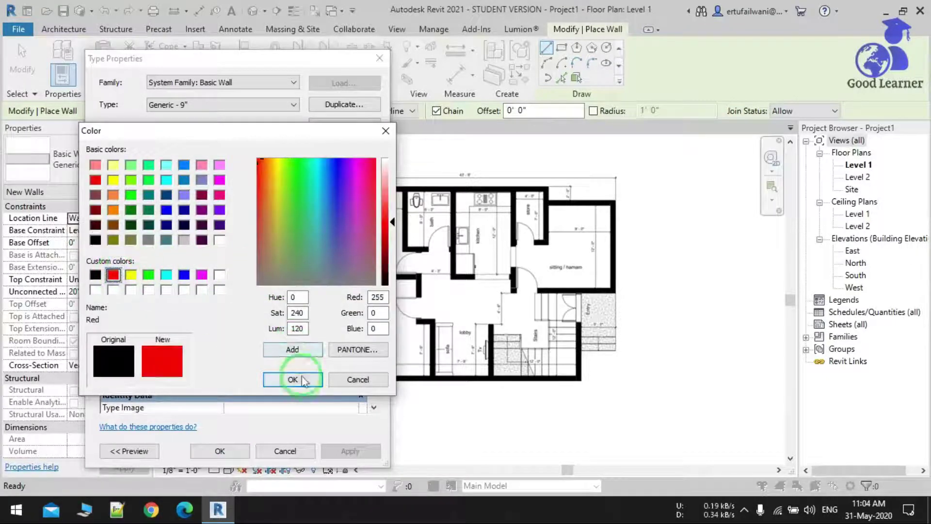
pyautogui.click(293, 379)
pyautogui.click(262, 322)
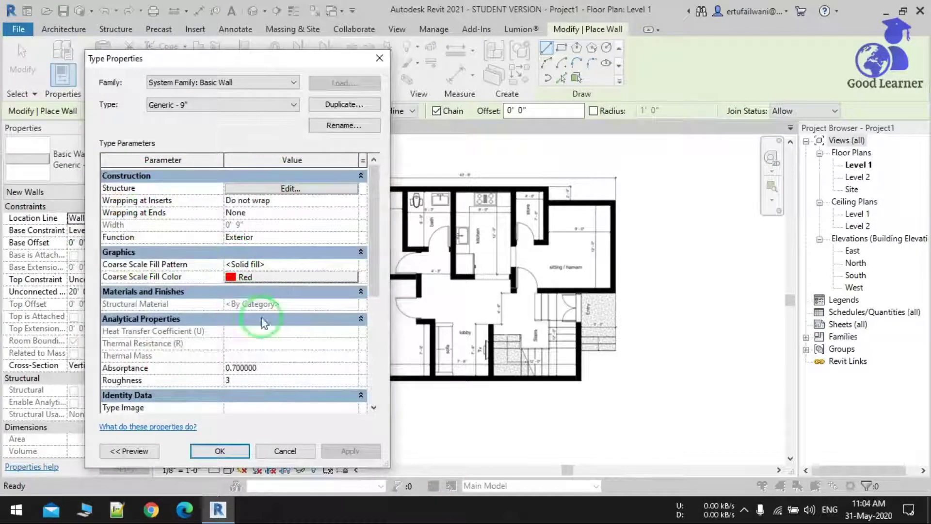
pyautogui.click(226, 454)
pyautogui.click(214, 471)
pyautogui.click(239, 429)
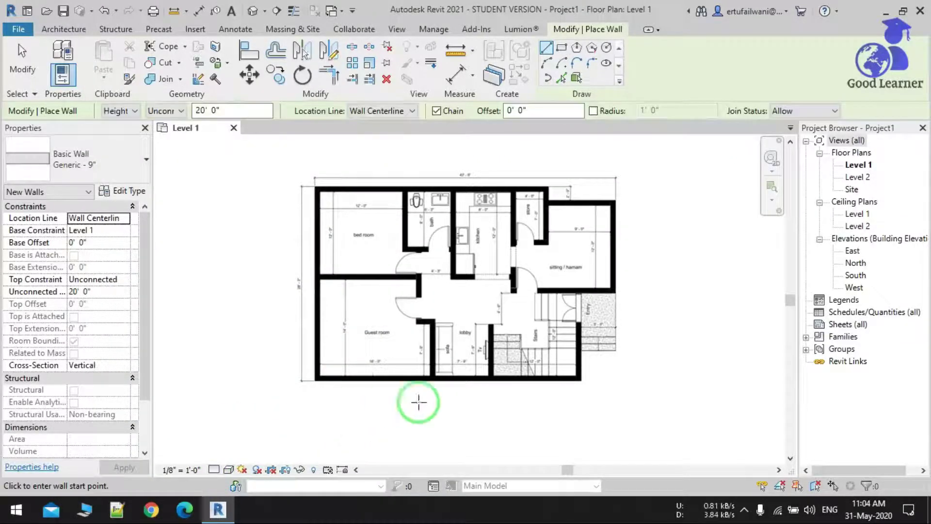
# - Trace the exterior wall beside the stairs from the plan's lower corner up past the entry to the sitting / hamam wall
pyautogui.scroll(5, 599, 362)
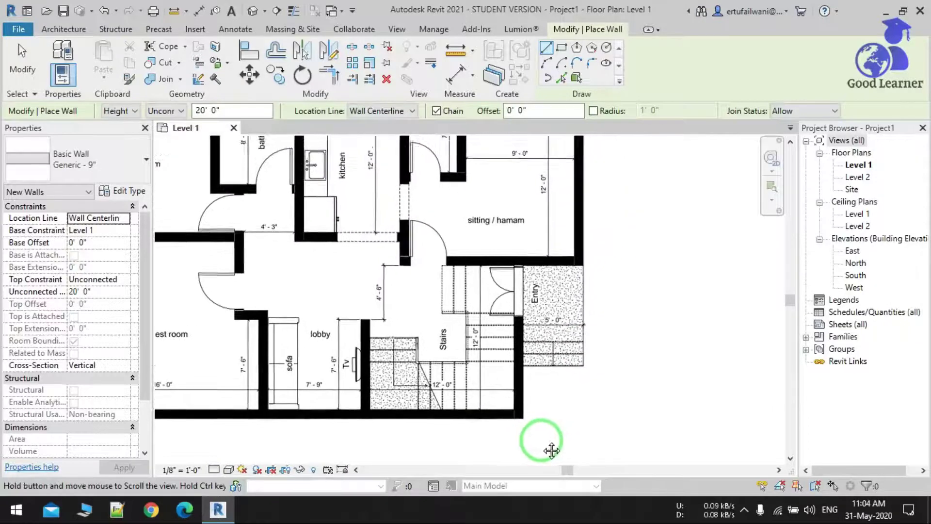
pyautogui.scroll(-5, 512, 378)
pyautogui.moveTo(557, 370); pyautogui.dragTo(544, 422, button='middle')
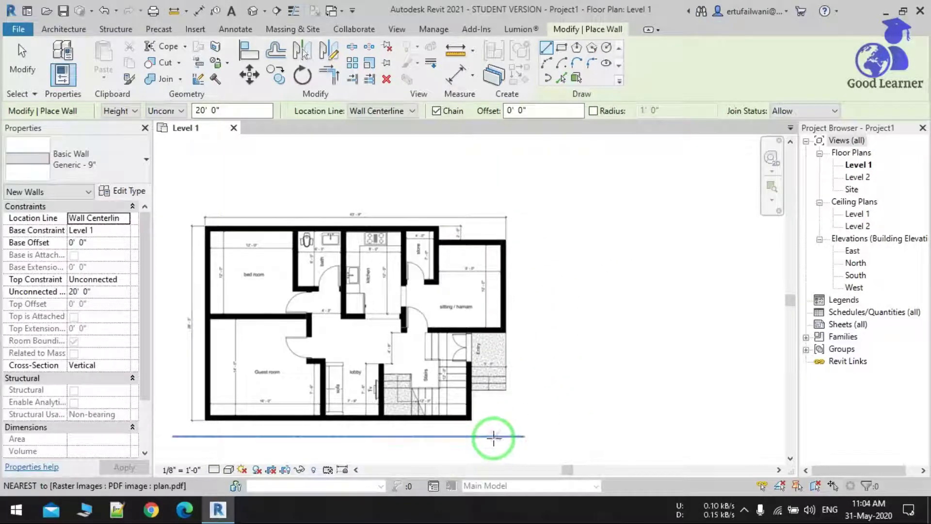
pyautogui.scroll(4, 480, 442)
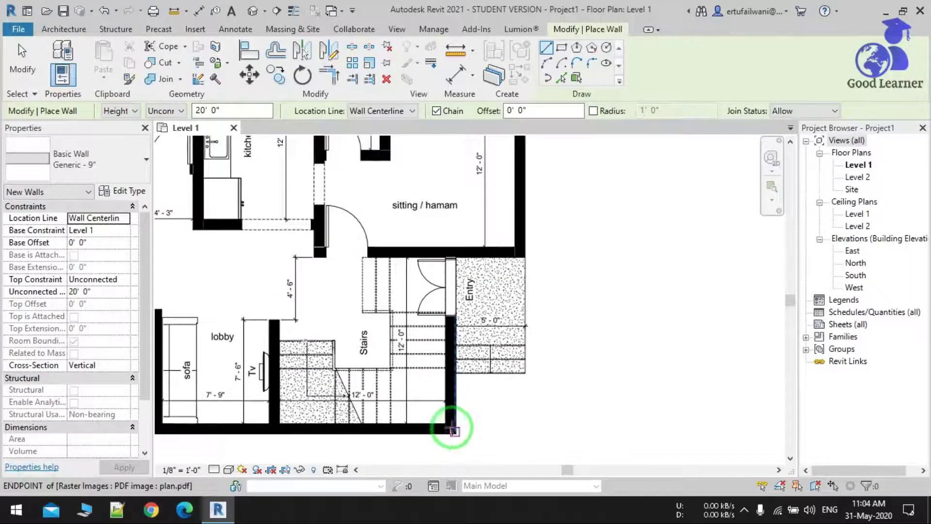
pyautogui.scroll(3, 453, 429)
pyautogui.click(445, 432)
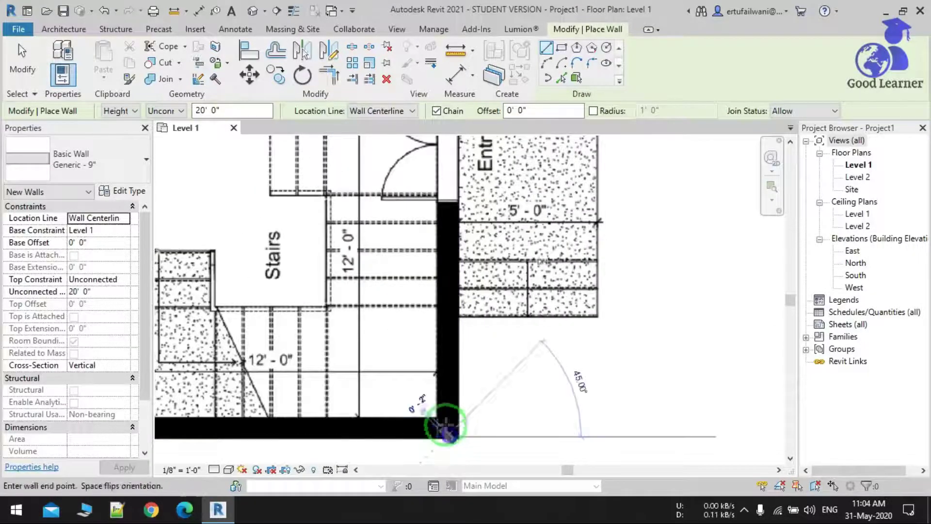
pyautogui.moveTo(449, 252); pyautogui.dragTo(401, 429, button='middle')
pyautogui.click(410, 315)
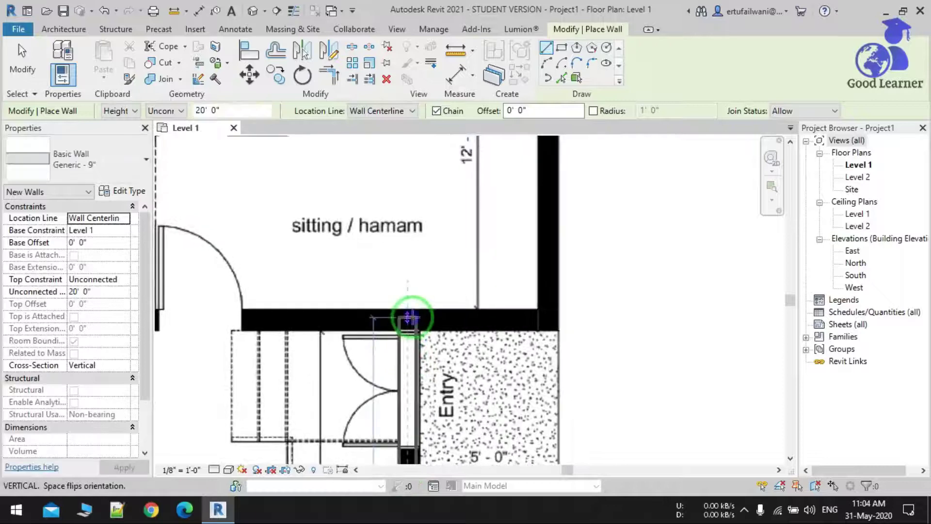
# - Continue the wall chain around the sitting / hamam room's outer sides and up to the store's outer corner
pyautogui.click(547, 315)
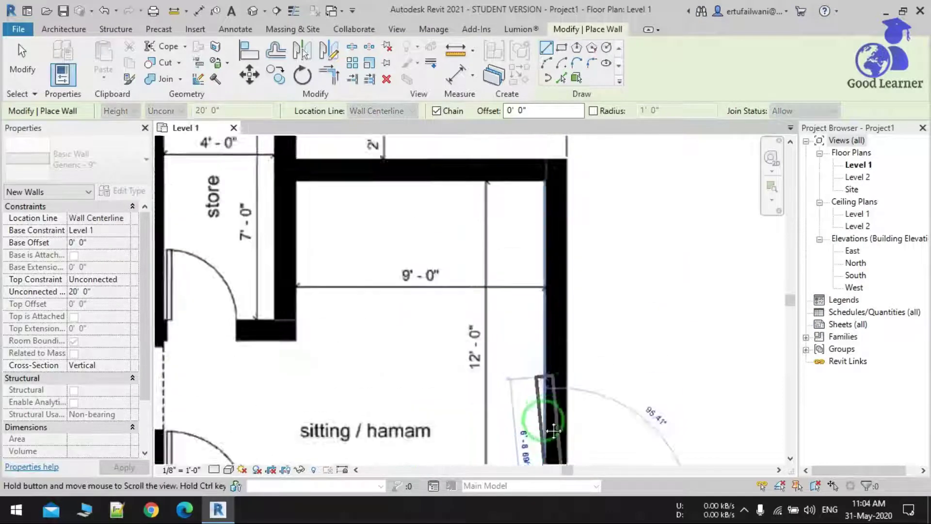
pyautogui.click(556, 208)
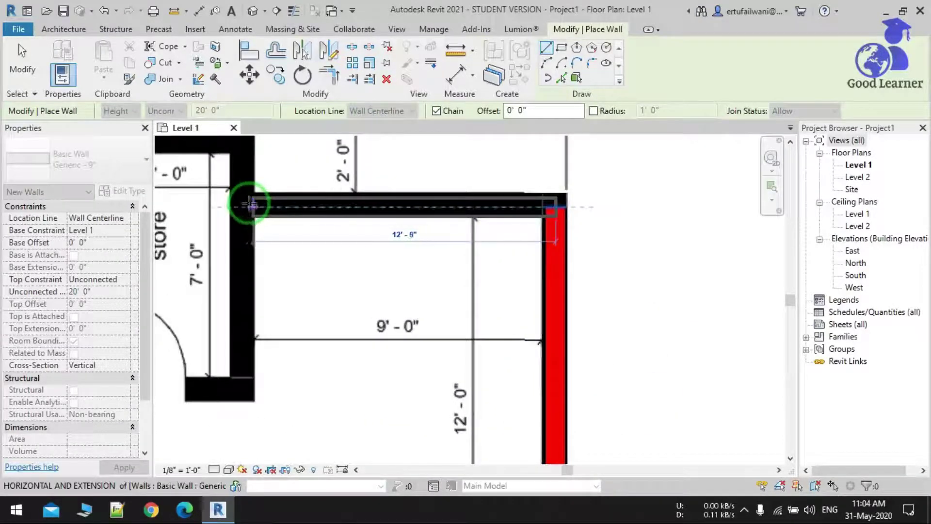
pyautogui.click(246, 187)
pyautogui.moveTo(250, 155); pyautogui.dragTo(295, 237, button='middle')
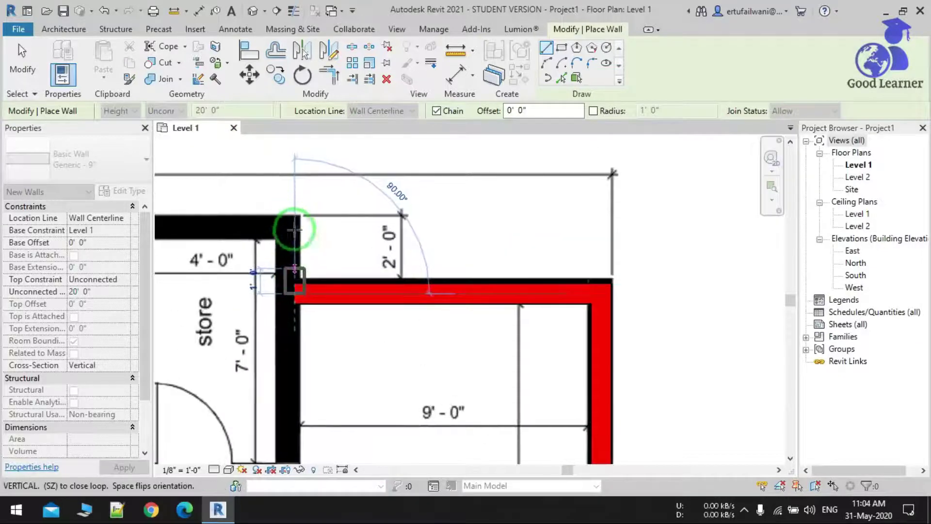
pyautogui.click(292, 213)
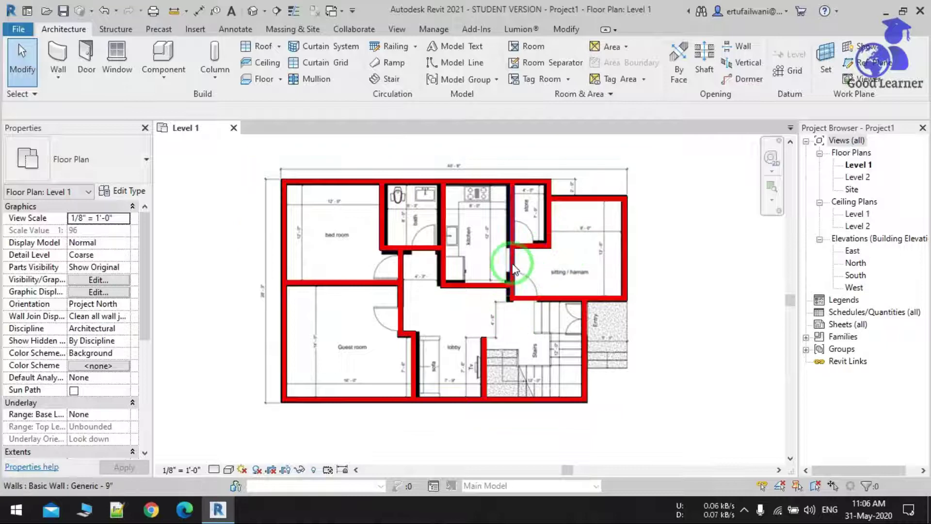
# - Move the plan.pdf image clear of the traced walls, to the east side of them
pyautogui.scroll(3, 491, 260)
pyautogui.scroll(-5, 490, 260)
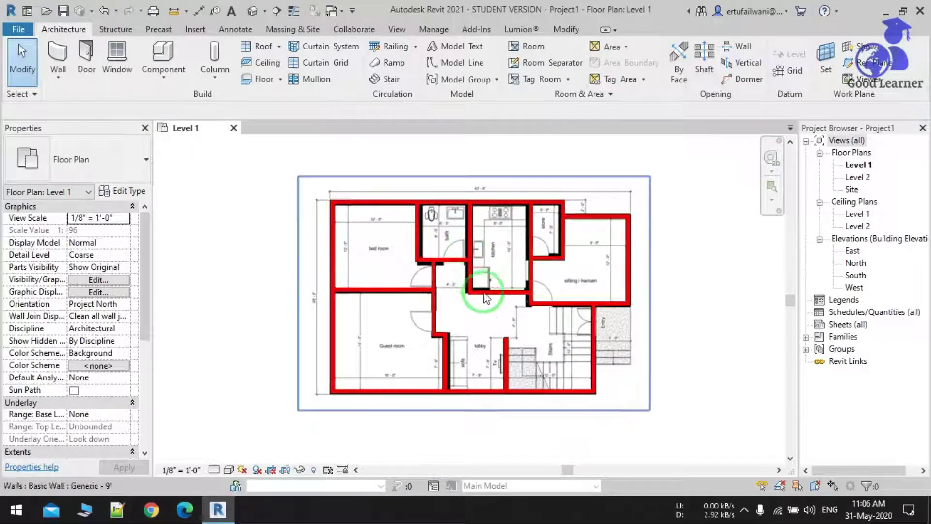
pyautogui.click(467, 324)
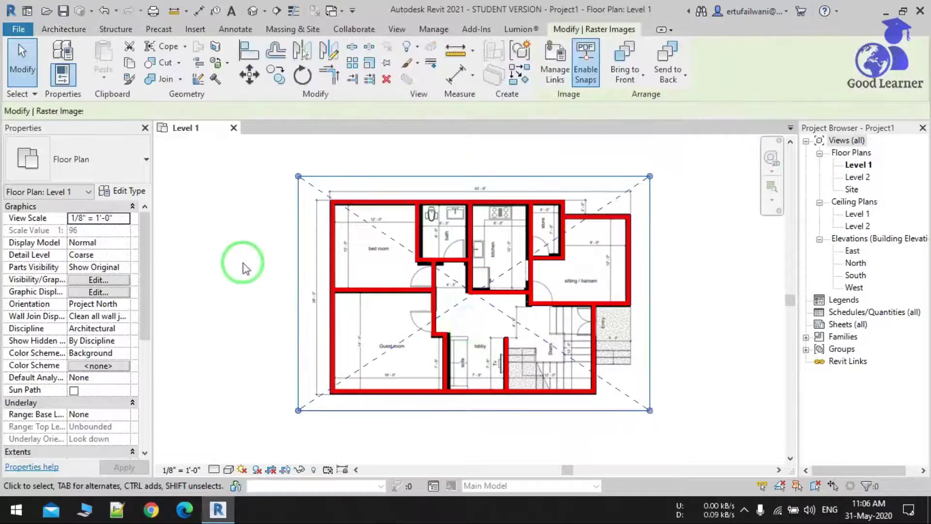
pyautogui.scroll(-3, 237, 260)
pyautogui.moveTo(367, 276); pyautogui.dragTo(564, 271)
pyautogui.click(529, 358)
# - Select the traced walls and the plan image together and move them west, between the elevation markers
pyautogui.scroll(-2, 611, 367)
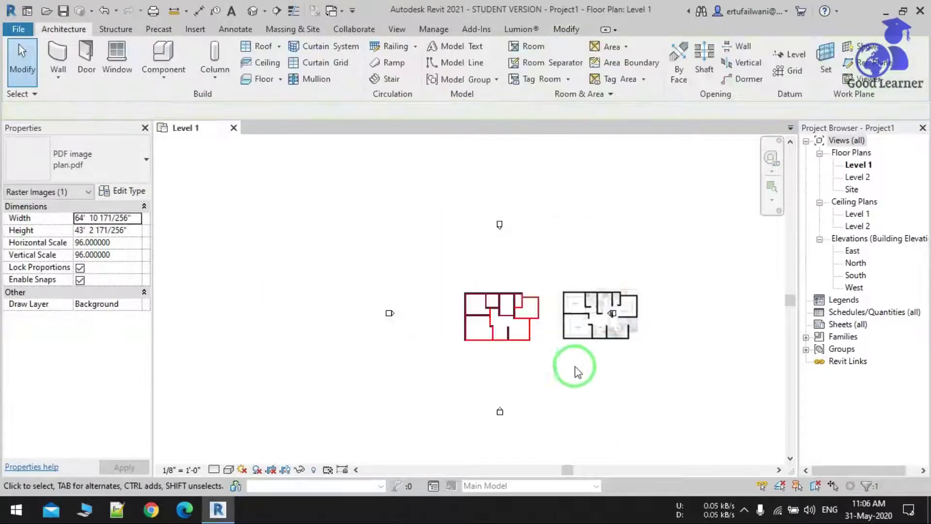
pyautogui.moveTo(607, 368); pyautogui.dragTo(494, 286)
pyautogui.moveTo(434, 258); pyautogui.dragTo(434, 258)
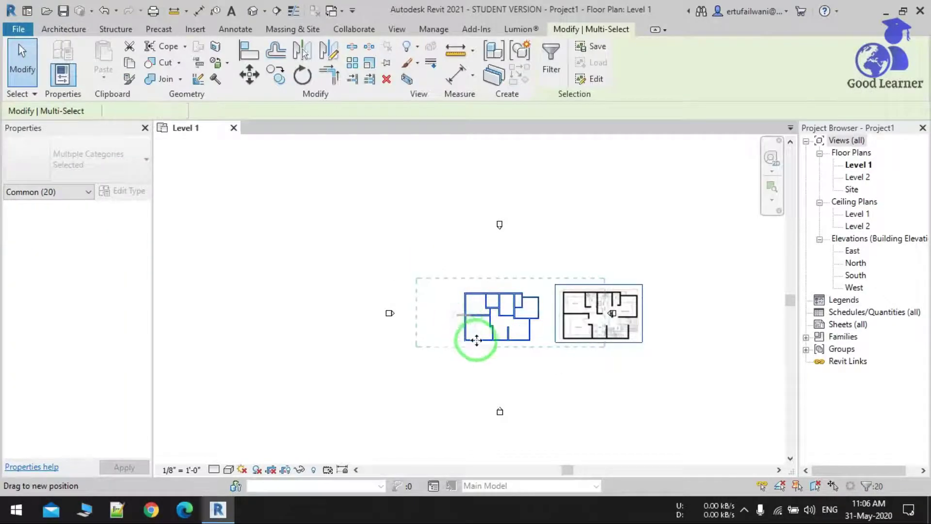
pyautogui.moveTo(476, 340); pyautogui.dragTo(476, 340)
pyautogui.click(507, 359)
# - Compare the traced wall layout with the rooms and door openings in the plan image
pyautogui.scroll(4, 445, 308)
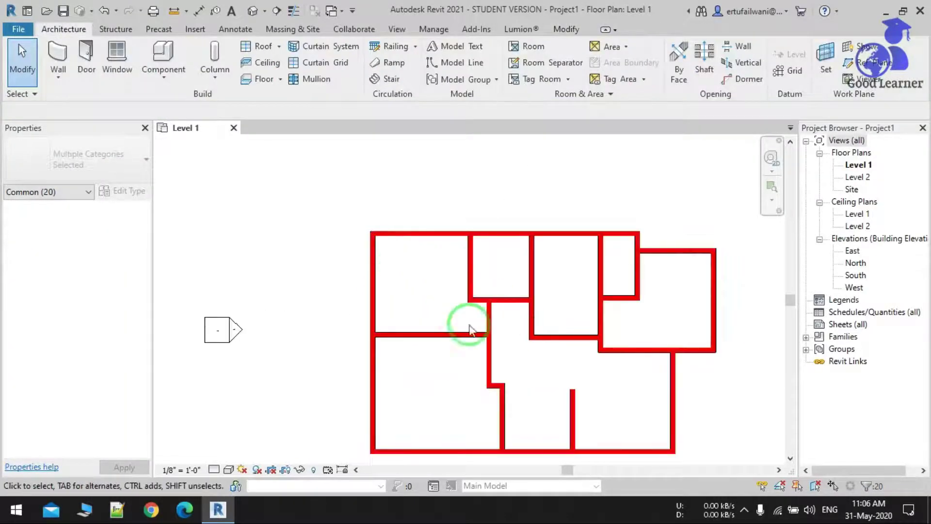
pyautogui.scroll(-3, 419, 284)
pyautogui.moveTo(686, 297); pyautogui.dragTo(590, 300, button='middle')
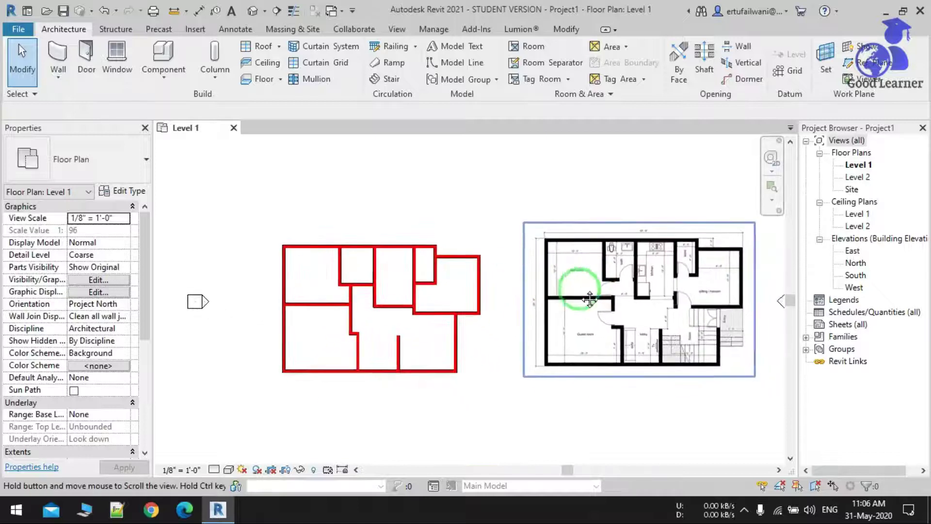
pyautogui.scroll(3, 723, 242)
pyautogui.scroll(4, 667, 335)
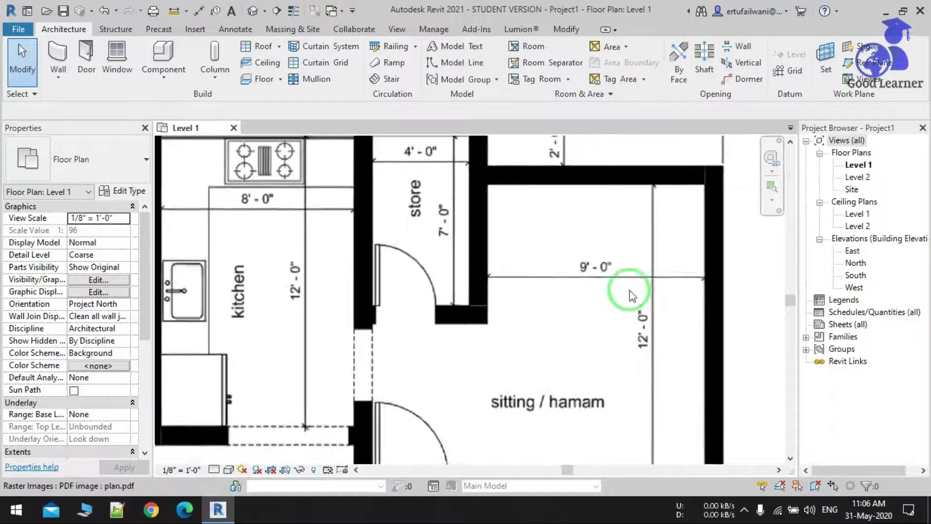
pyautogui.scroll(-6, 708, 237)
pyautogui.moveTo(464, 371); pyautogui.dragTo(479, 380, button='middle')
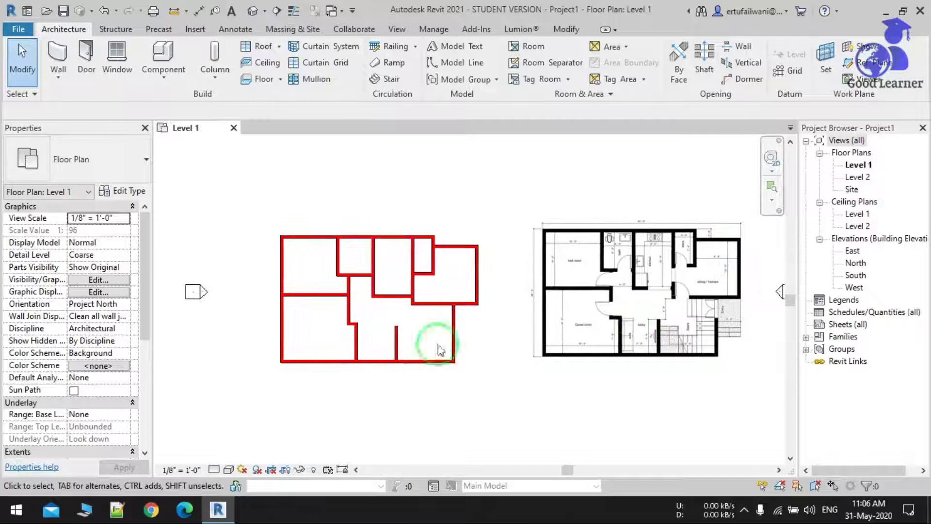
# - Place an aligned dimension, measured to wall faces, between the north and south walls of the sitting / hamam room
pyautogui.click(236, 29)
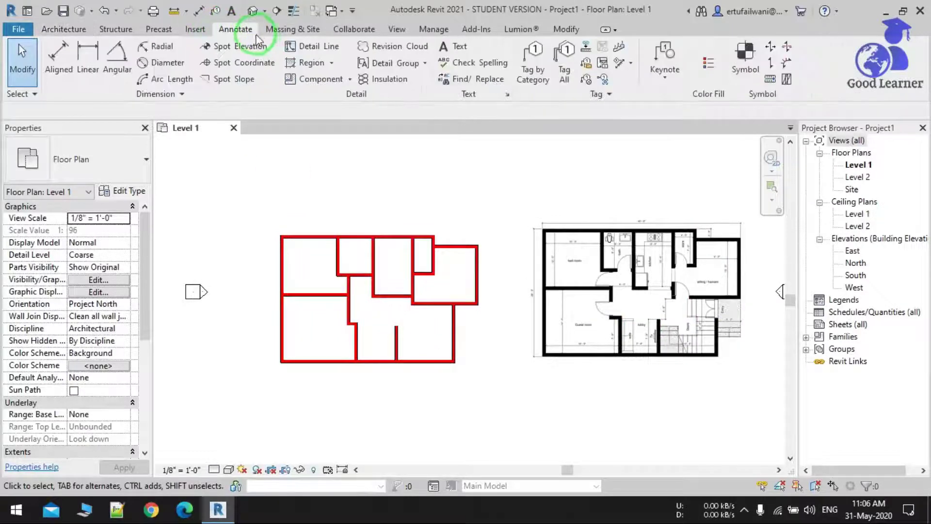
pyautogui.click(56, 49)
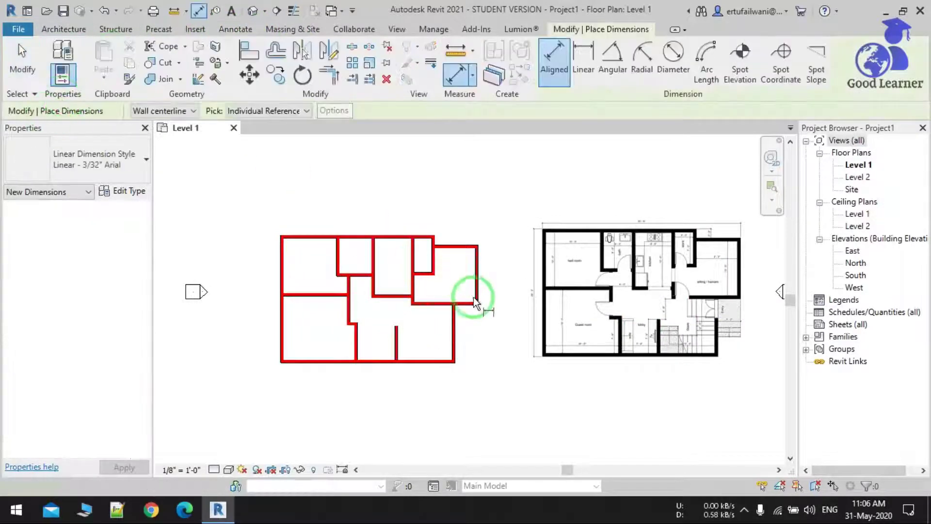
pyautogui.scroll(5, 461, 272)
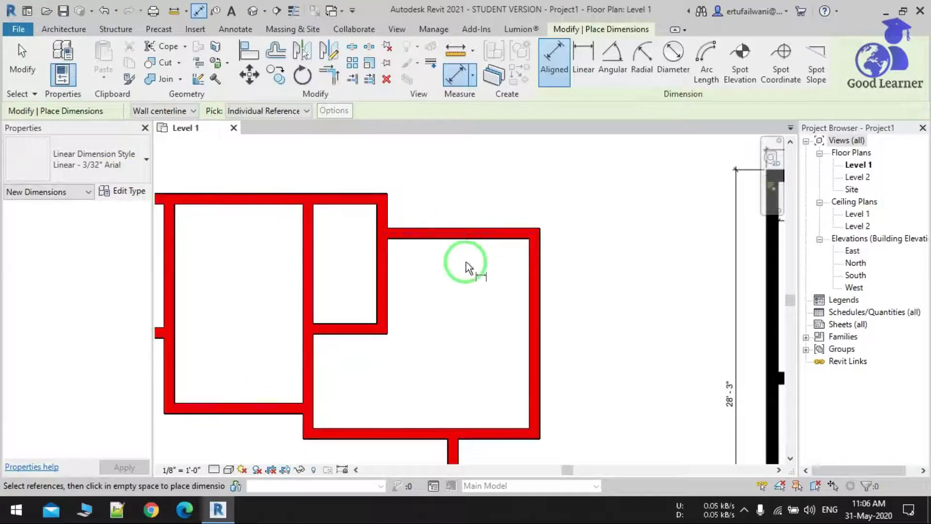
pyautogui.moveTo(468, 266); pyautogui.dragTo(444, 225, button='middle')
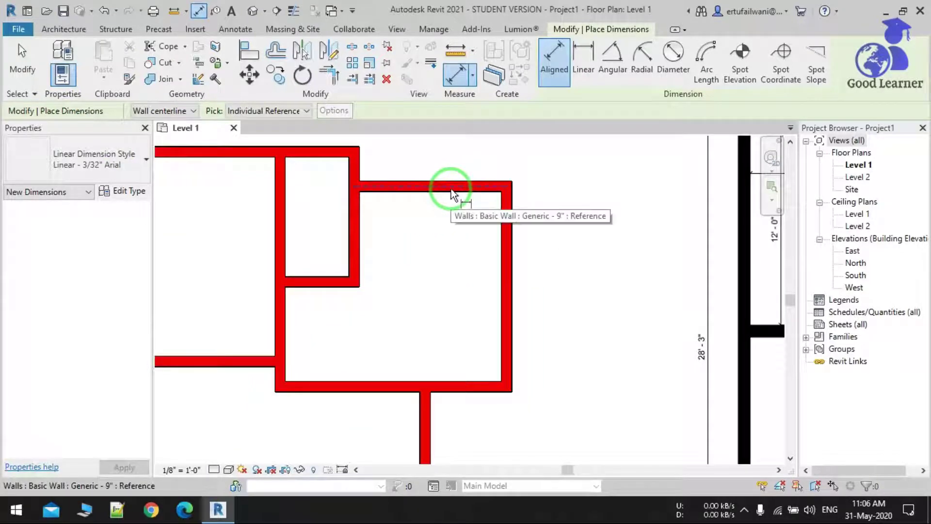
pyautogui.click(182, 111)
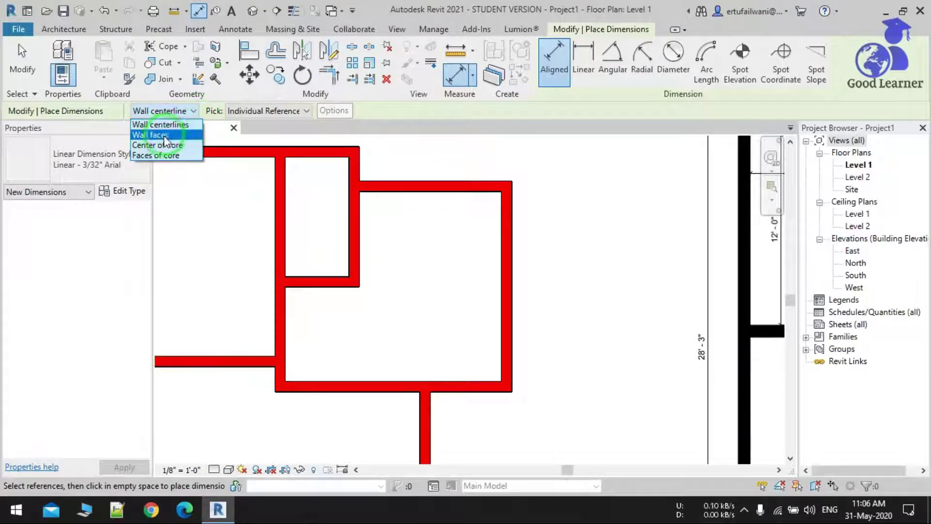
pyautogui.click(149, 135)
pyautogui.click(456, 192)
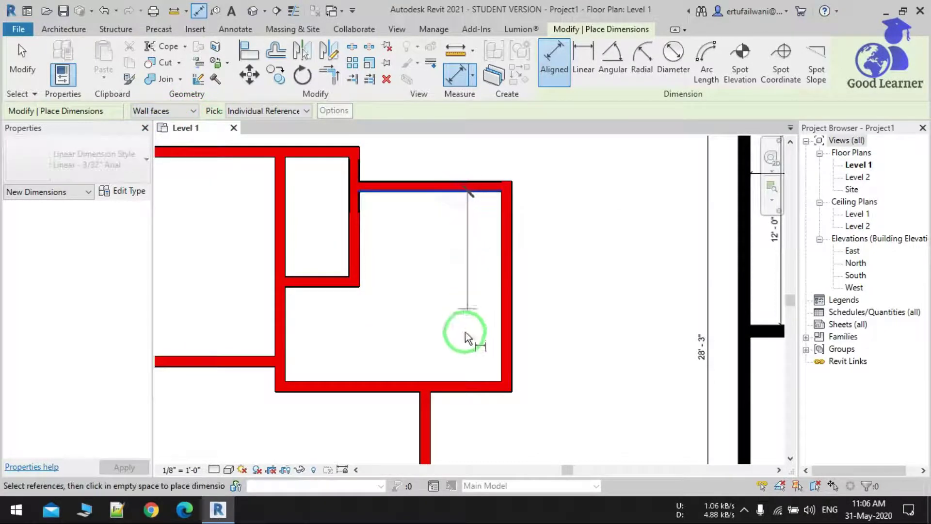
pyautogui.click(455, 384)
pyautogui.click(469, 333)
# - Dimension the sitting / hamam room's width between the inner faces of its west and east walls
pyautogui.click(285, 334)
pyautogui.click(499, 360)
pyautogui.click(399, 353)
pyautogui.scroll(-2, 468, 342)
pyautogui.moveTo(489, 361); pyautogui.dragTo(561, 343, button='middle')
pyautogui.scroll(-1, 399, 238)
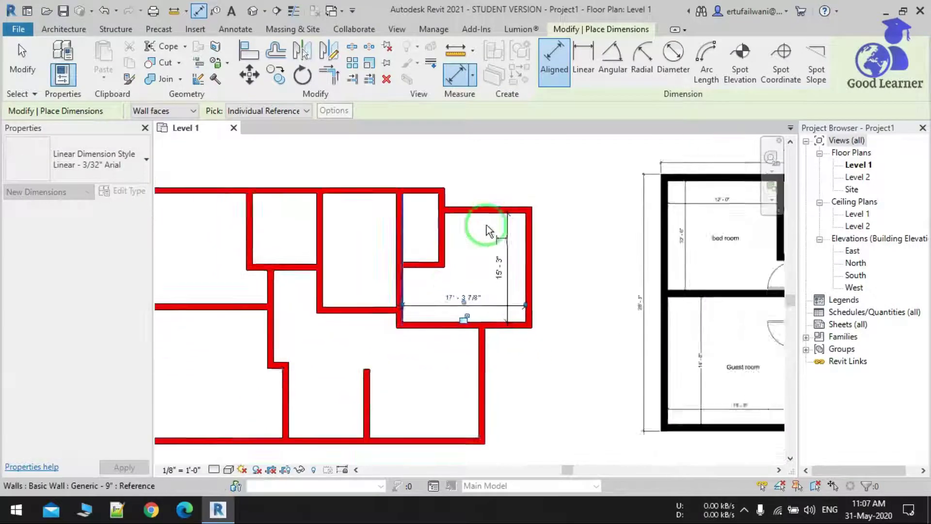
pyautogui.scroll(-3, 491, 218)
pyautogui.moveTo(460, 300); pyautogui.dragTo(488, 272, button='middle')
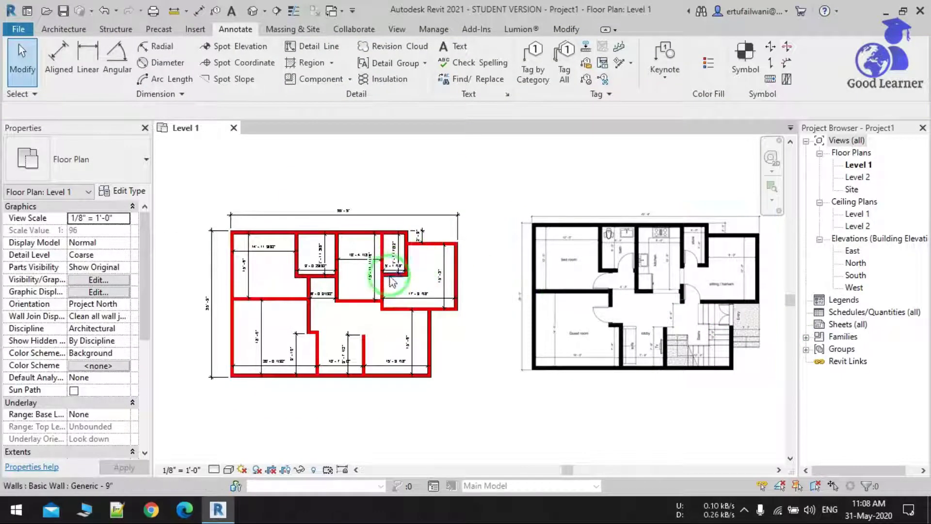
# - Compare the bed room dimensions in the plan image with those of the traced bed room
pyautogui.scroll(6, 586, 243)
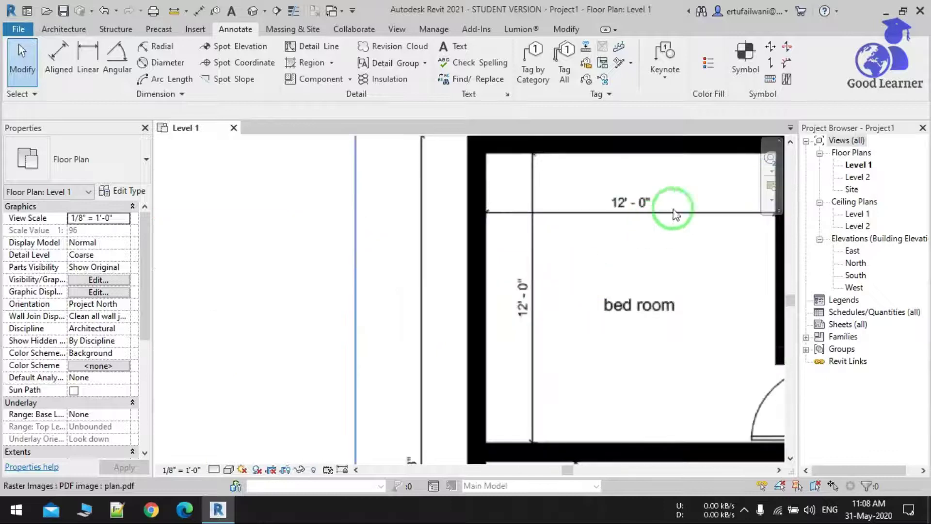
pyautogui.scroll(-5, 612, 239)
pyautogui.moveTo(588, 249); pyautogui.dragTo(422, 307, button='middle')
pyautogui.scroll(5, 298, 226)
pyautogui.moveTo(298, 226); pyautogui.dragTo(325, 276, button='middle')
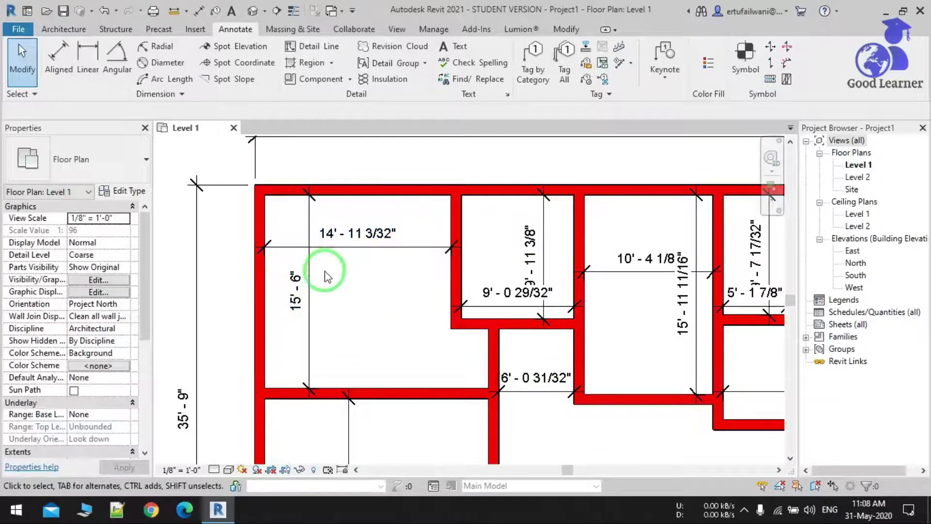
pyautogui.scroll(-5, 297, 242)
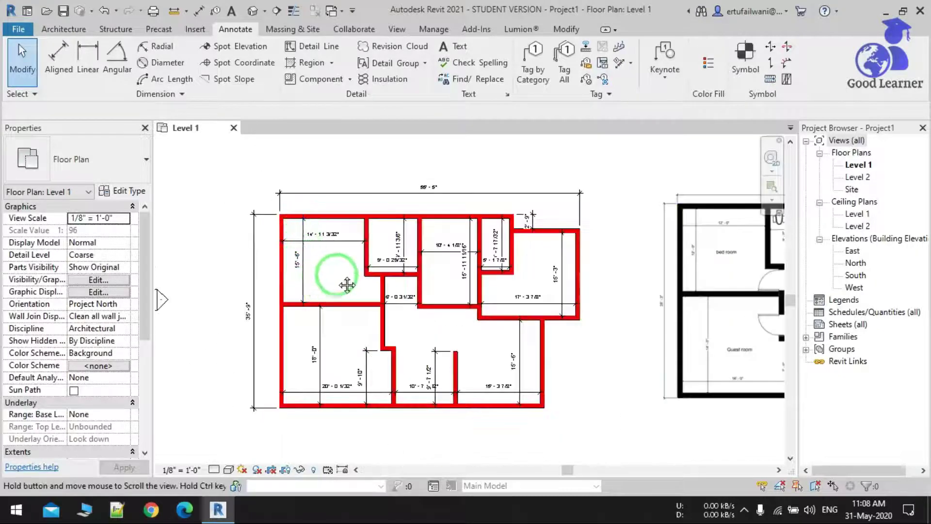
pyautogui.scroll(-1, 330, 262)
pyautogui.scroll(3, 270, 253)
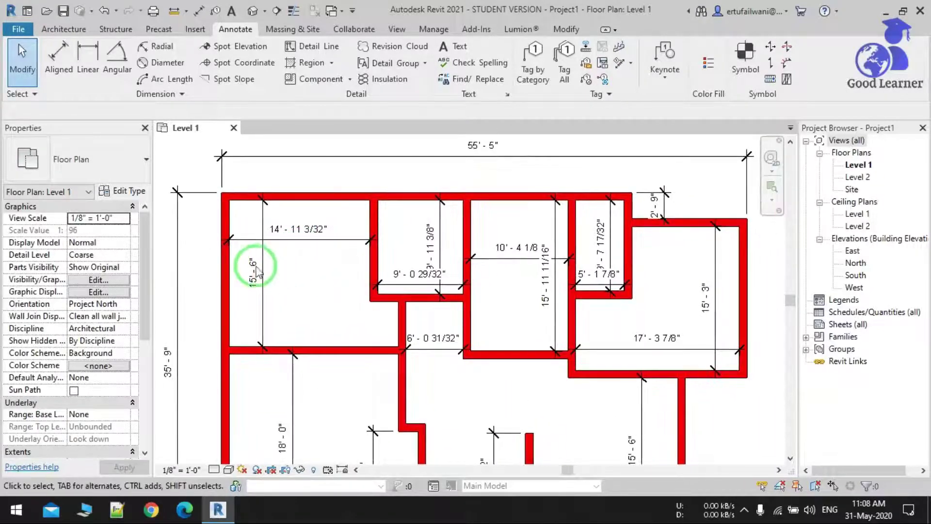
# - Set the bed room's north-south dimension to 12' by moving the wall between the bed room and guest room
pyautogui.click(232, 286)
pyautogui.click(326, 193)
pyautogui.scroll(-2, 312, 277)
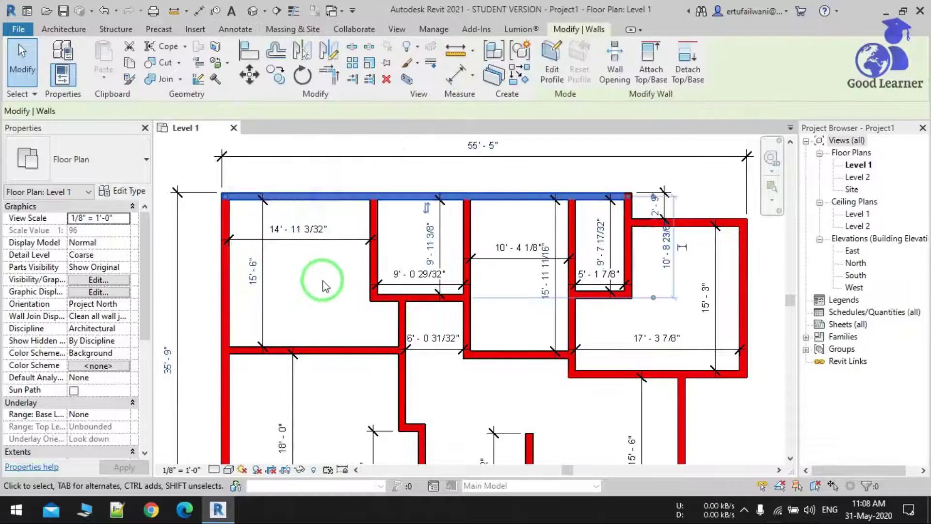
pyautogui.scroll(-1, 373, 299)
pyautogui.scroll(3, 388, 315)
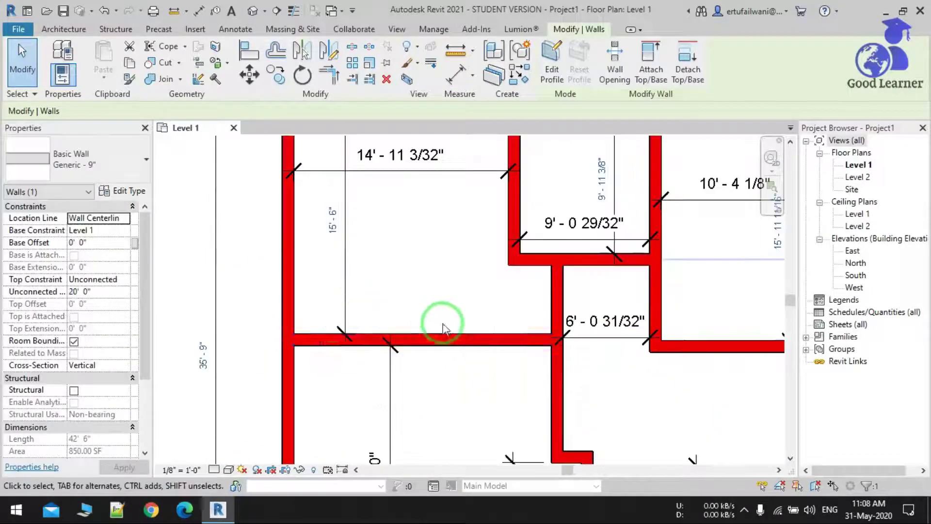
pyautogui.click(453, 335)
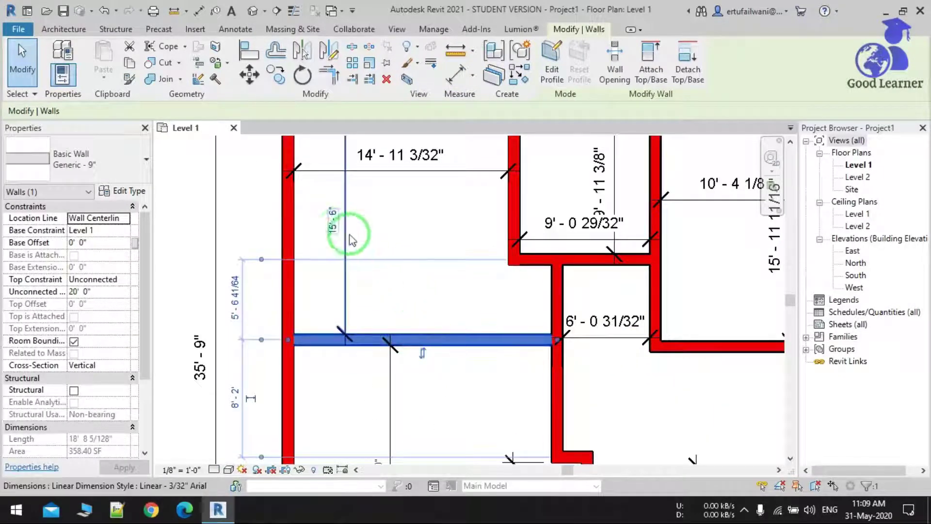
pyautogui.click(334, 224)
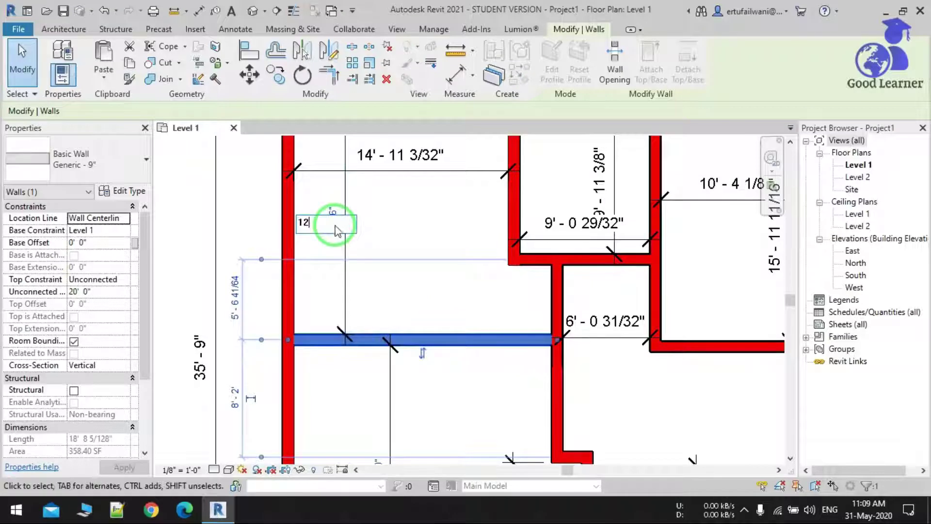
pyautogui.write('12')
pyautogui.press('Return')
pyautogui.press('Escape')
pyautogui.scroll(-2, 459, 276)
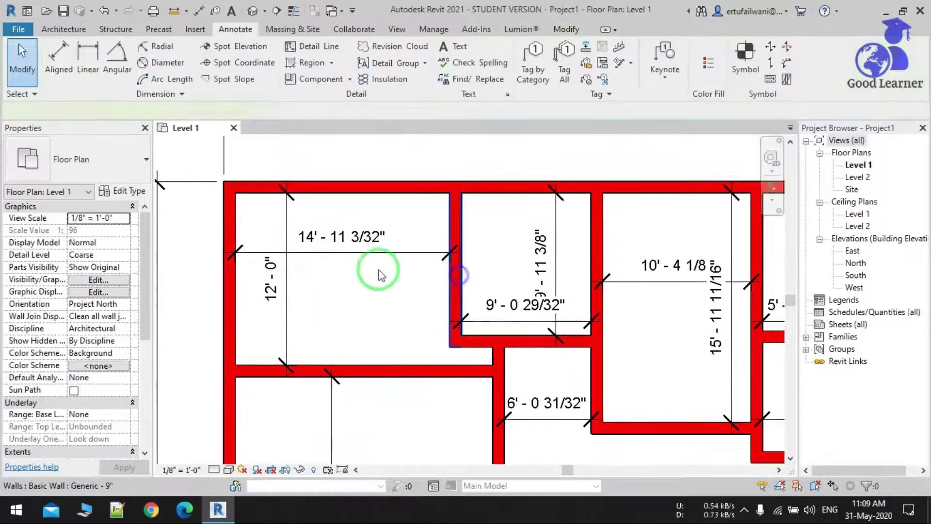
# - Set the bed room's width to 12' by moving the wall between the bed room and bath
pyautogui.click(456, 276)
pyautogui.click(342, 235)
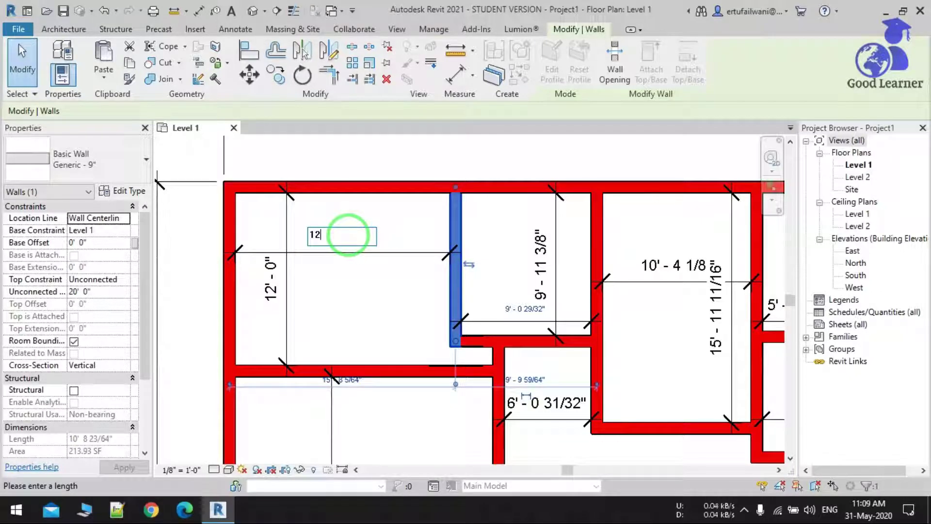
pyautogui.press('Return')
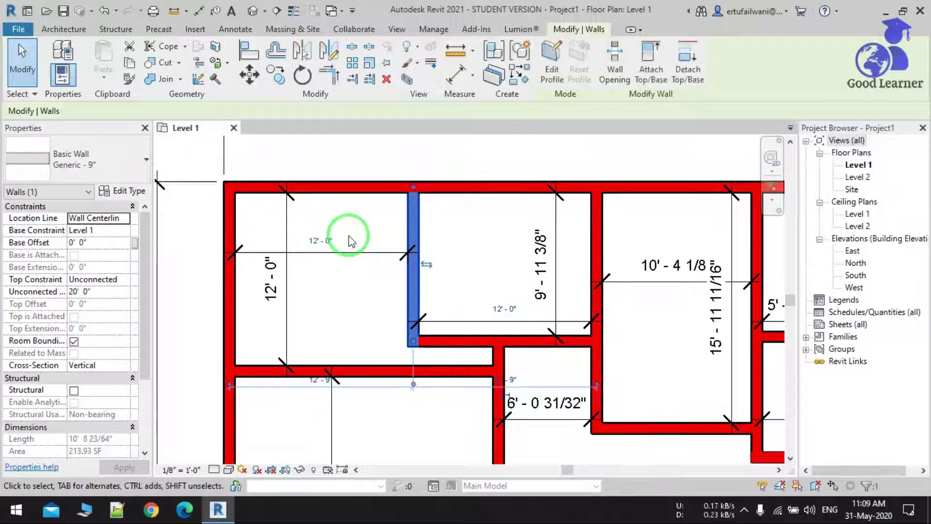
# - Select the wall on the bath's south side and check the room dimensions against the plan image
pyautogui.click(475, 341)
pyautogui.scroll(-3, 402, 208)
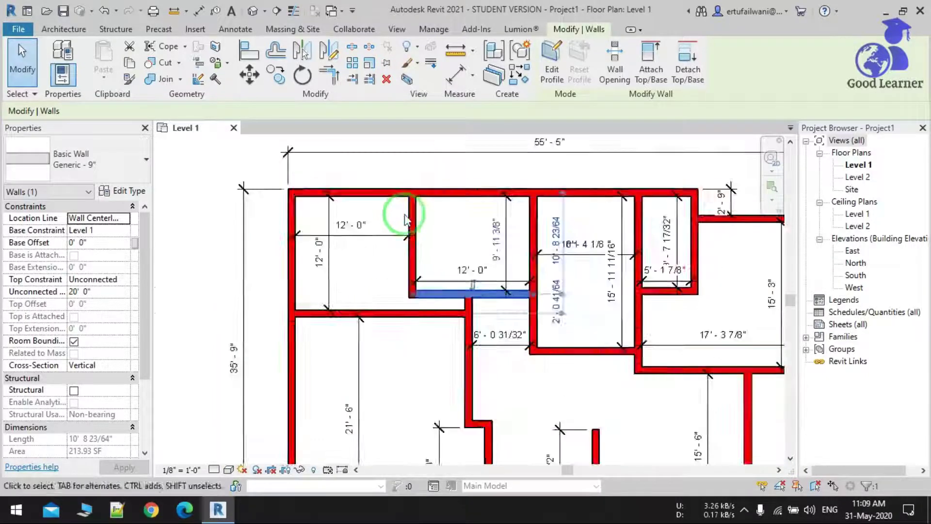
pyautogui.scroll(-2, 350, 179)
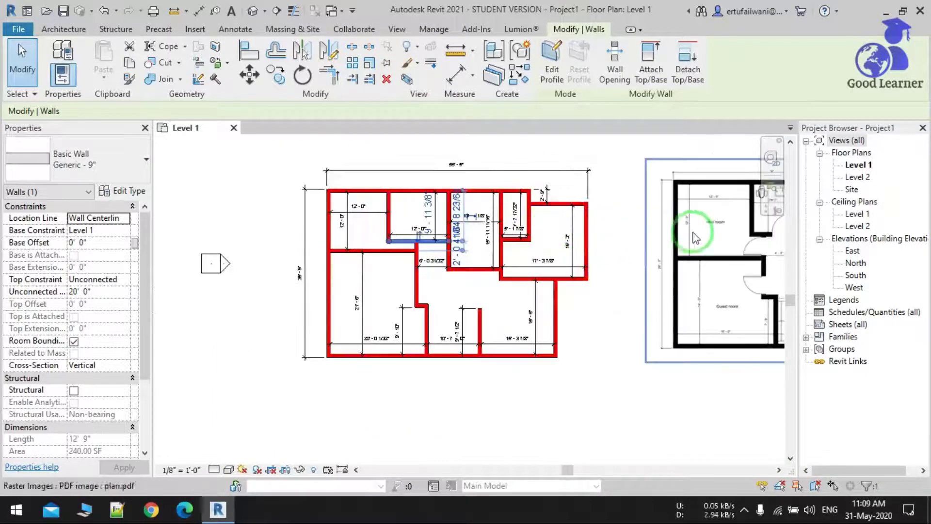
pyautogui.moveTo(695, 232); pyautogui.dragTo(592, 267, button='middle')
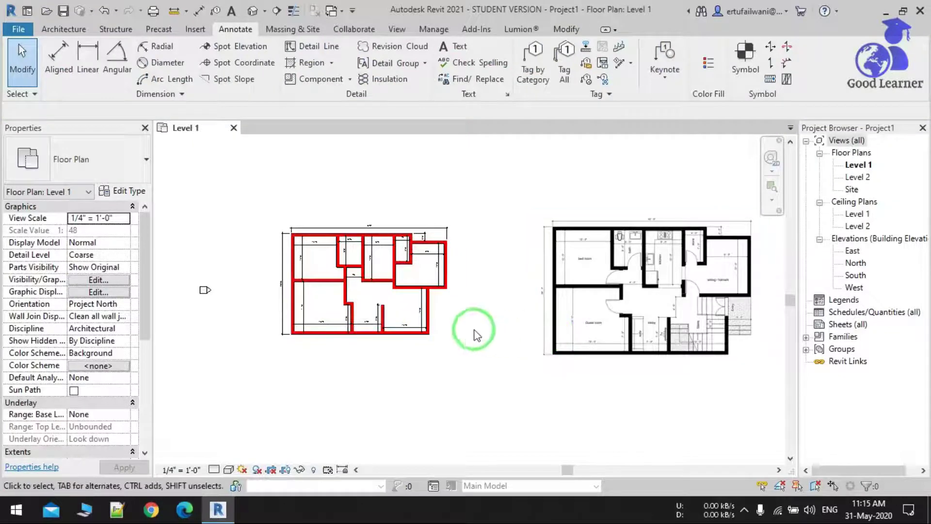
pyautogui.scroll(5, 308, 254)
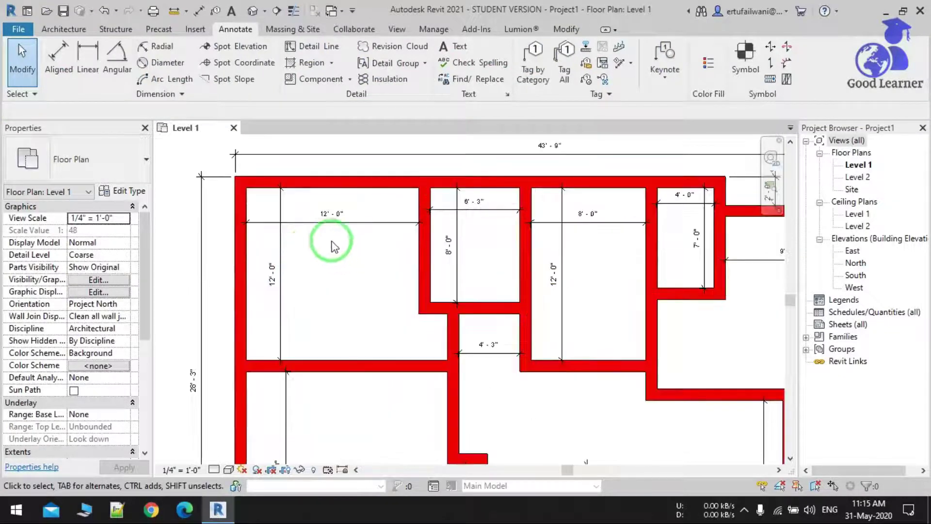
pyautogui.scroll(-5, 360, 252)
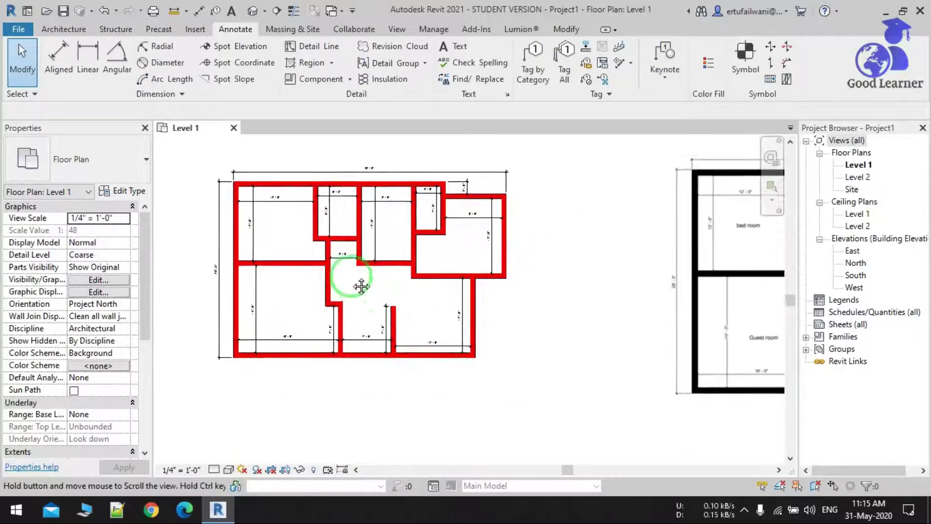
# - Delete the plan.pdf image from the Level 1 floor plan
pyautogui.click(699, 262)
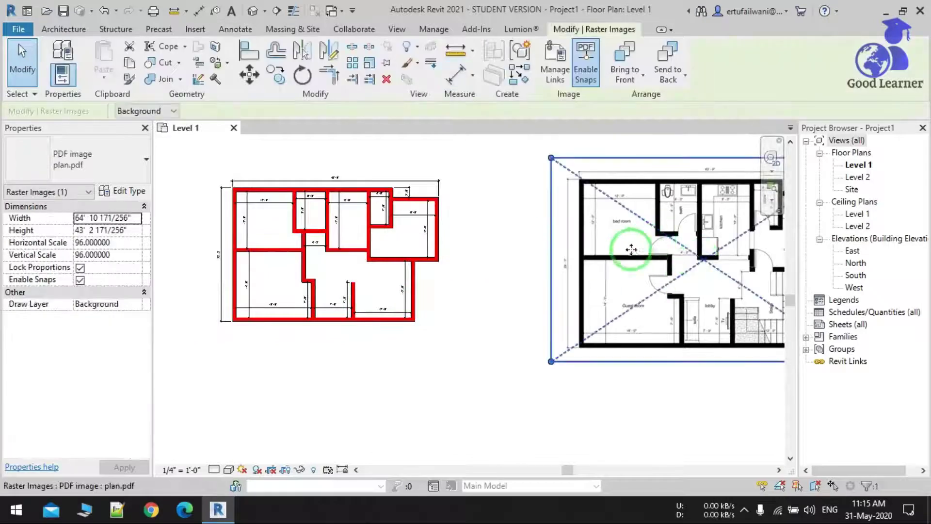
pyautogui.press('space')
# - Select all walls with their dimensions and move them east, to the middle between the elevation markers
pyautogui.scroll(-5, 461, 216)
pyautogui.moveTo(446, 313); pyautogui.dragTo(429, 343, button='middle')
pyautogui.scroll(1, 359, 232)
pyautogui.moveTo(310, 209); pyautogui.dragTo(504, 359)
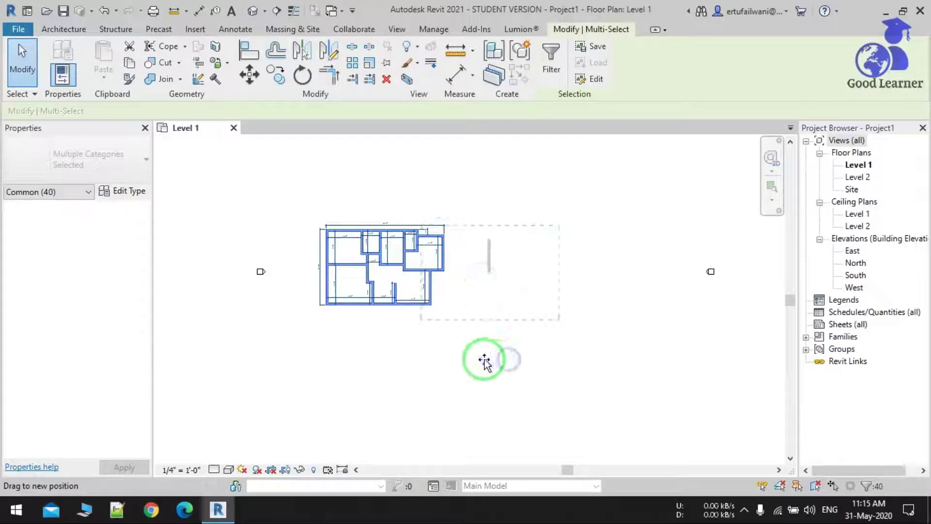
pyautogui.click(468, 348)
pyautogui.scroll(-3, 441, 317)
pyautogui.scroll(4, 463, 257)
pyautogui.scroll(4, 461, 315)
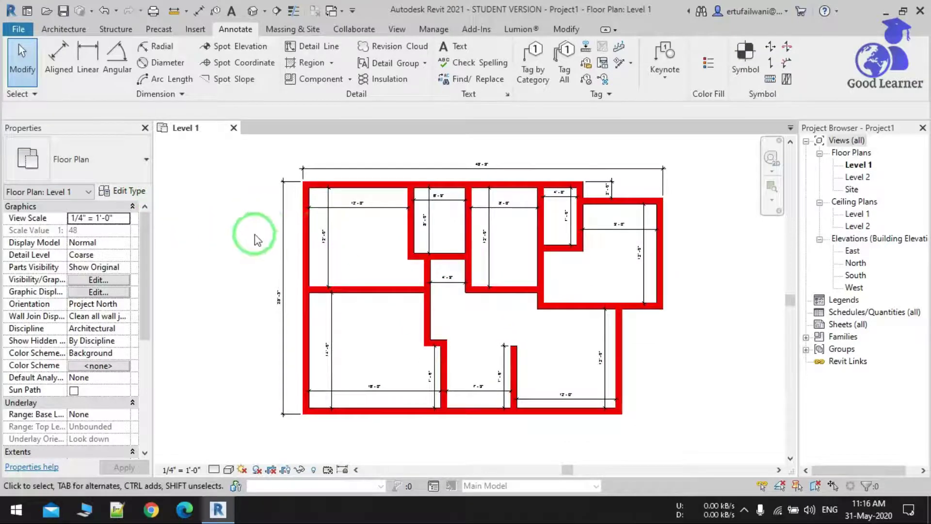
# - Remove the coarse scale fill pattern from the Generic - 9" wall type and set its coarse scale fill color to White
pyautogui.click(124, 191)
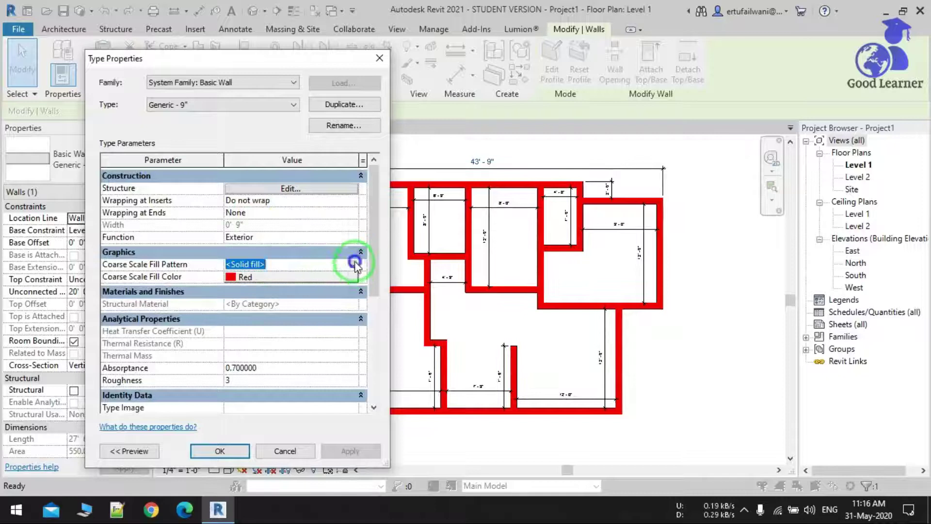
pyautogui.click(354, 264)
pyautogui.click(276, 214)
pyautogui.click(247, 394)
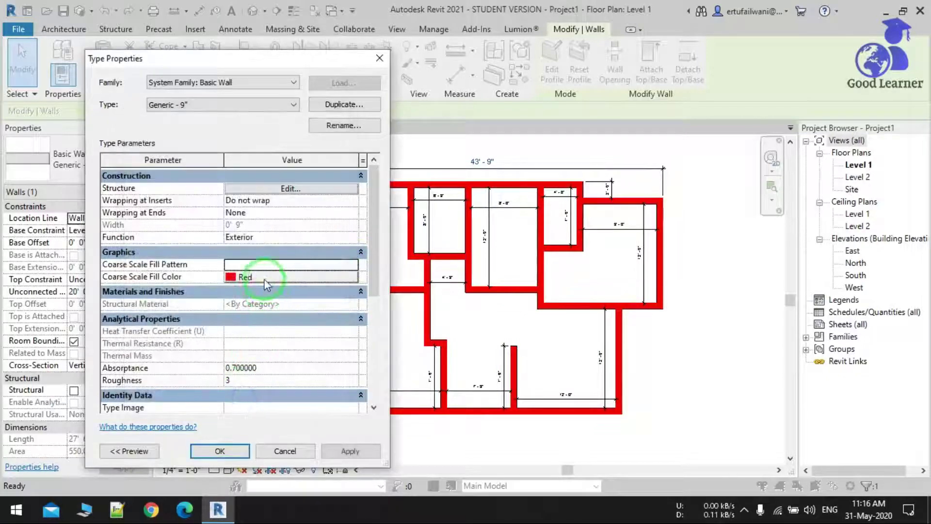
pyautogui.click(245, 276)
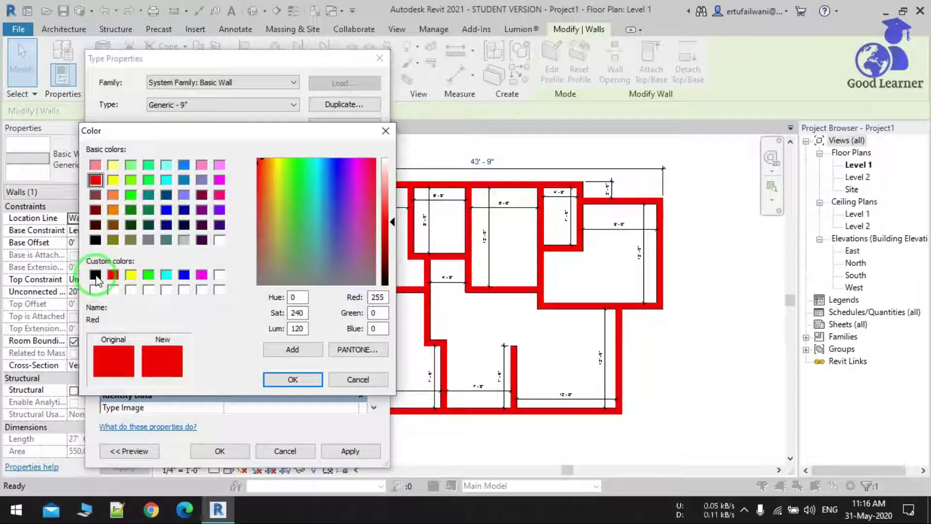
pyautogui.click(95, 289)
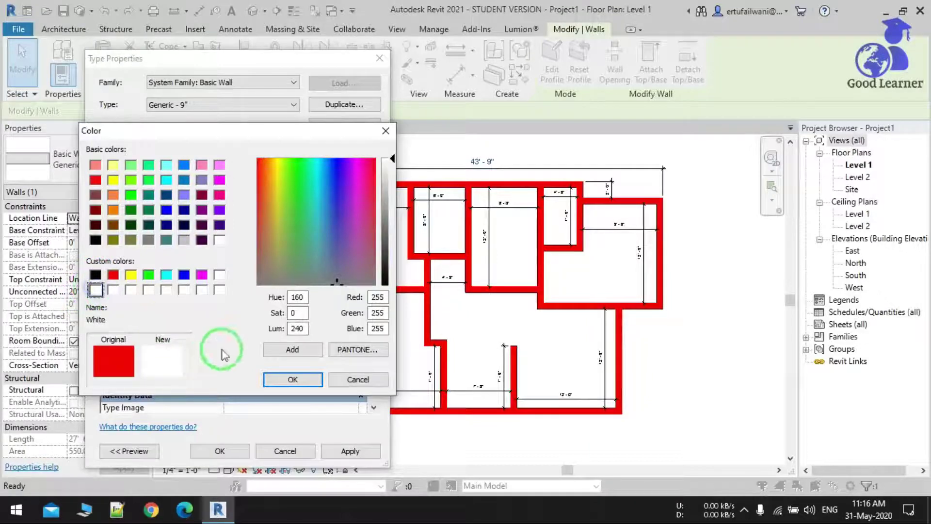
pyautogui.click(294, 380)
pyautogui.click(219, 452)
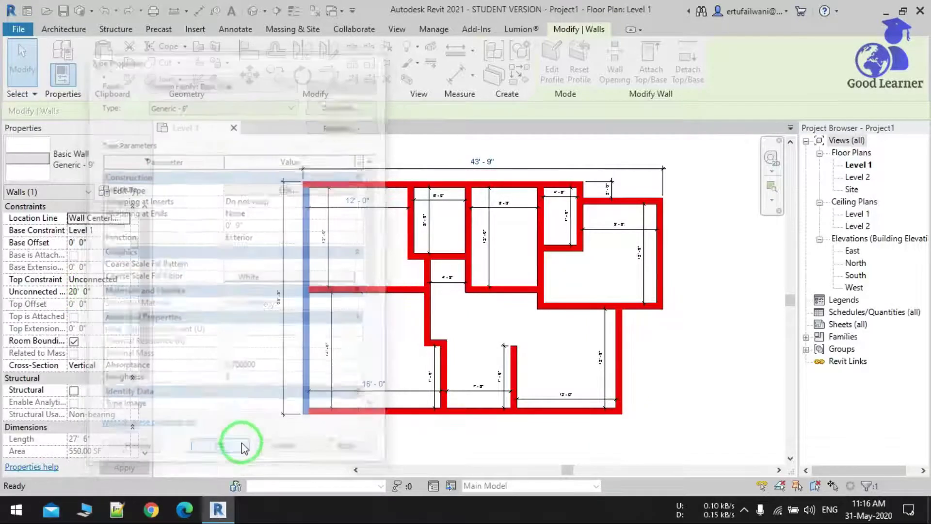
pyautogui.click(374, 333)
# - Inspect the appearance of the walls and the room dimensions across the floor plan
pyautogui.scroll(3, 361, 366)
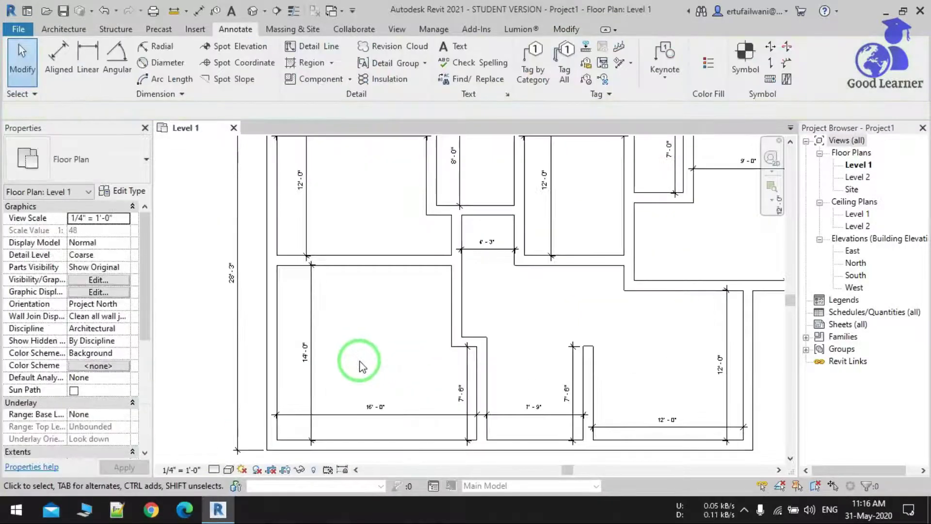
pyautogui.moveTo(359, 359); pyautogui.dragTo(316, 454, button='middle')
pyautogui.scroll(3, 418, 366)
pyautogui.scroll(-5, 526, 311)
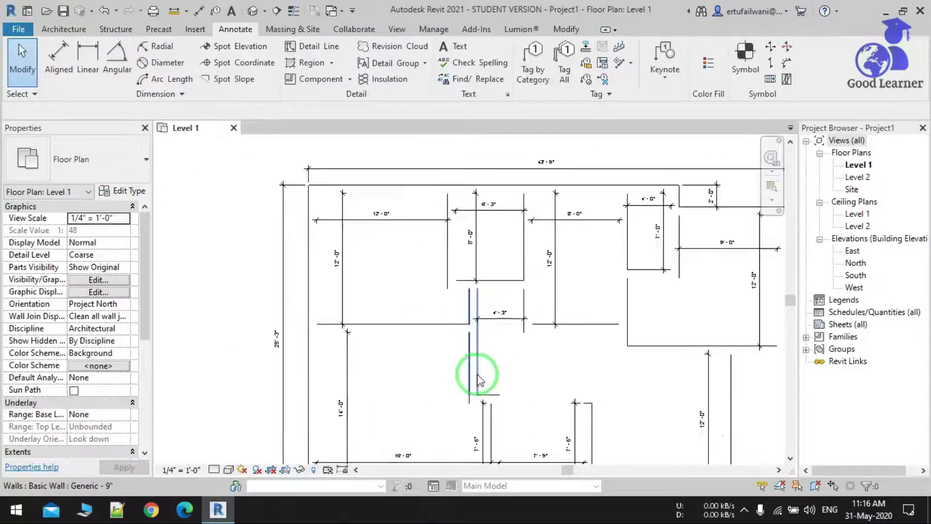
pyautogui.moveTo(515, 312); pyautogui.dragTo(482, 339, button='middle')
pyautogui.scroll(5, 499, 317)
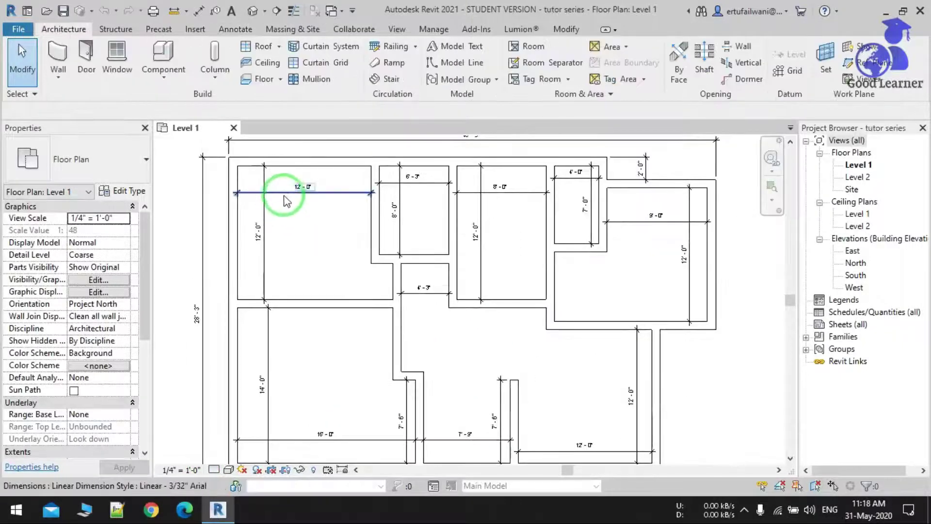
# - Set the color of the Linear - 3/32" Arial dimension style to Blue
pyautogui.click(285, 194)
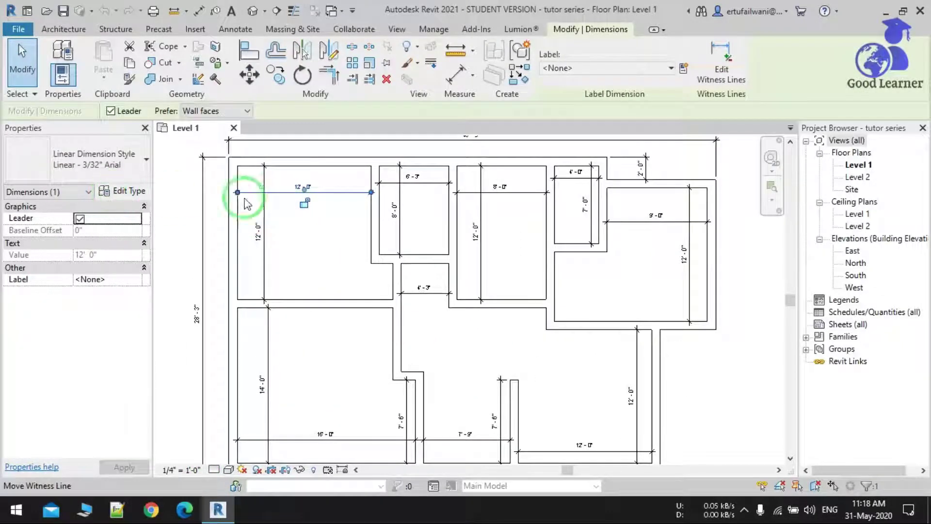
pyautogui.click(105, 191)
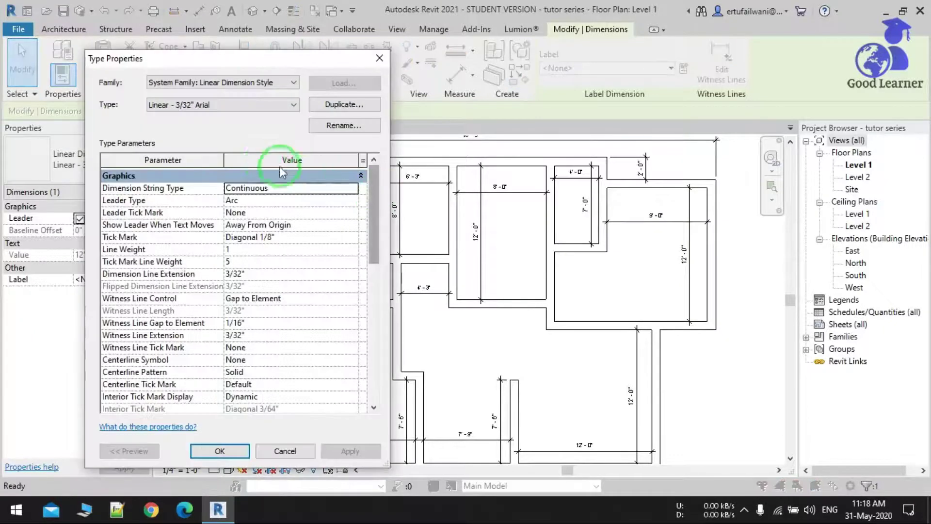
pyautogui.scroll(-4, 270, 290)
pyautogui.click(250, 294)
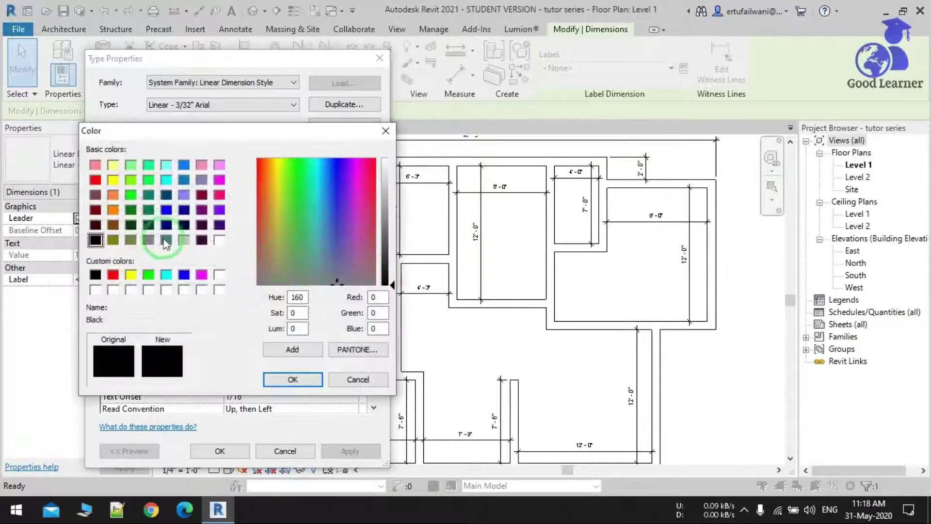
pyautogui.click(166, 210)
pyautogui.click(310, 379)
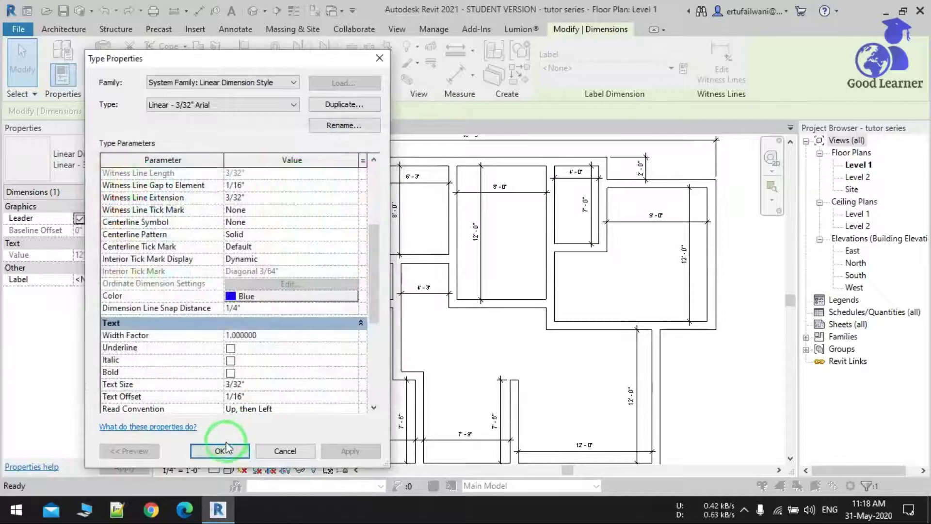
pyautogui.click(219, 450)
pyautogui.click(353, 349)
pyautogui.click(312, 214)
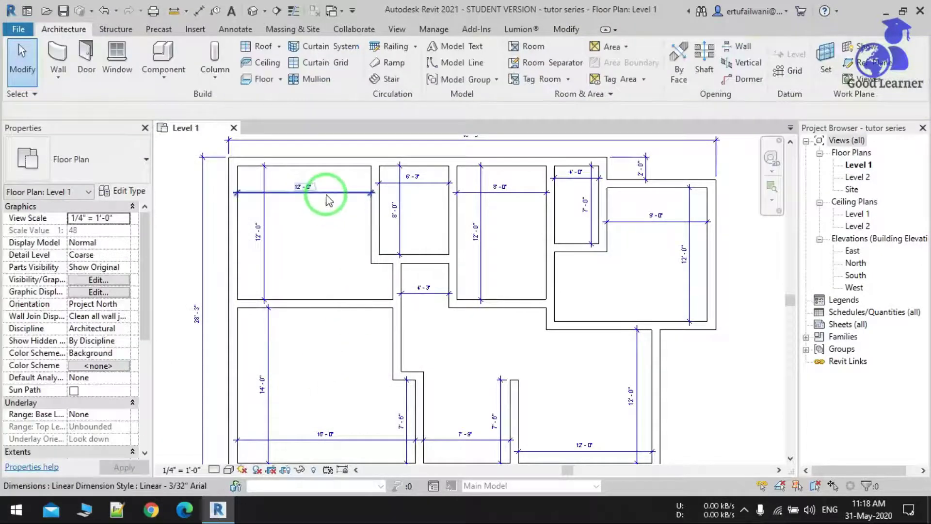
# - Hide the entire dimensions category in the Level 1 floor plan view
pyautogui.rightClick(312, 193)
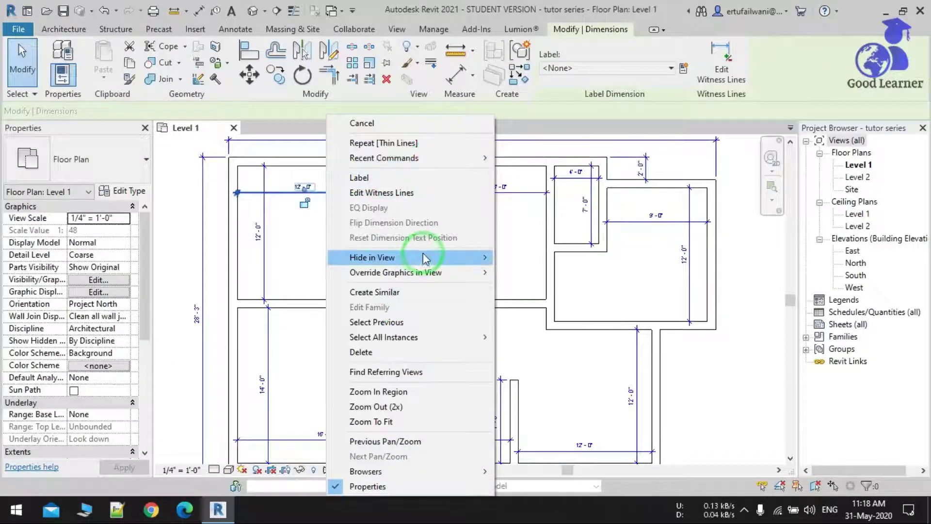
pyautogui.moveTo(425, 258)
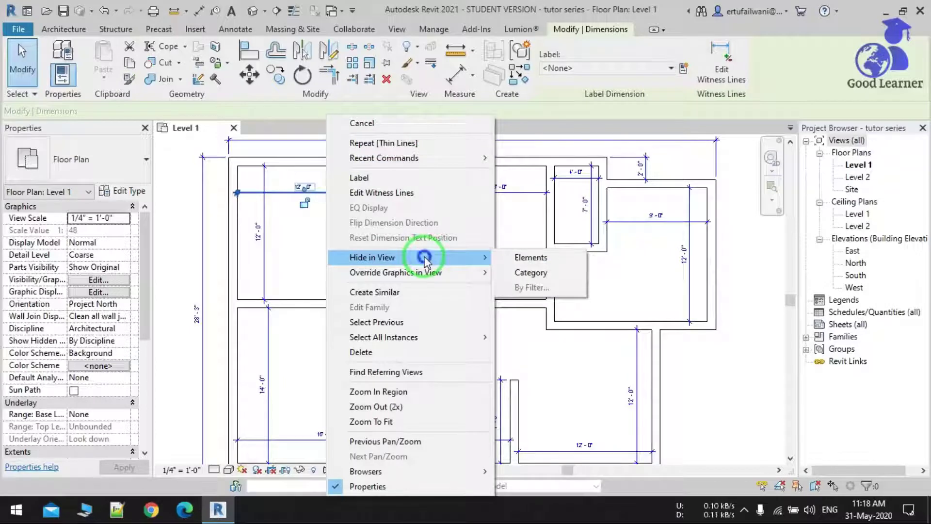
pyautogui.click(514, 272)
pyautogui.scroll(-2, 523, 241)
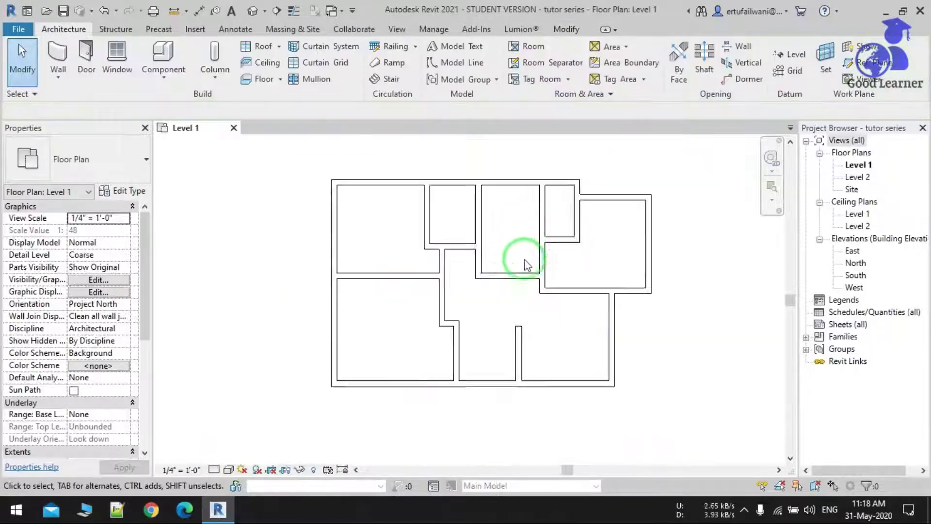
# - Reveal the hidden elements, examine the unhide options of a hidden dimension, and leave the reveal mode
pyautogui.click(313, 470)
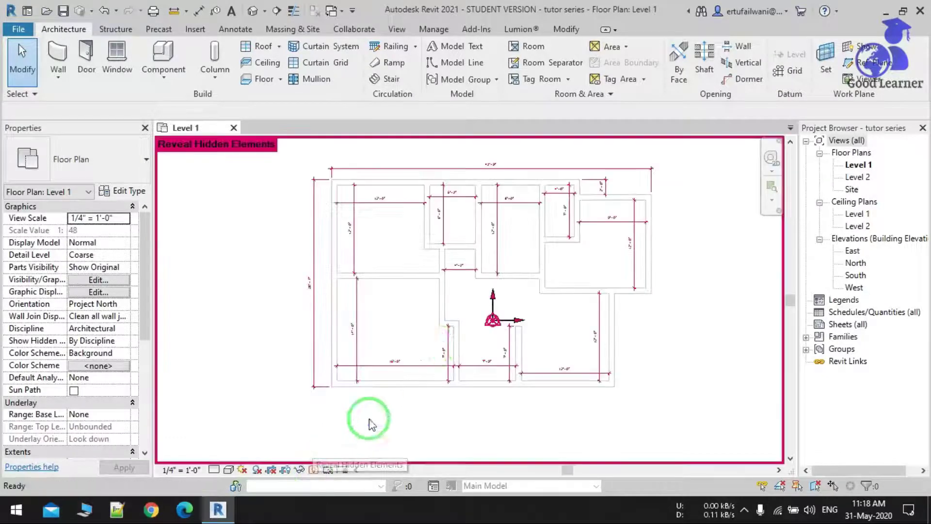
pyautogui.rightClick(397, 203)
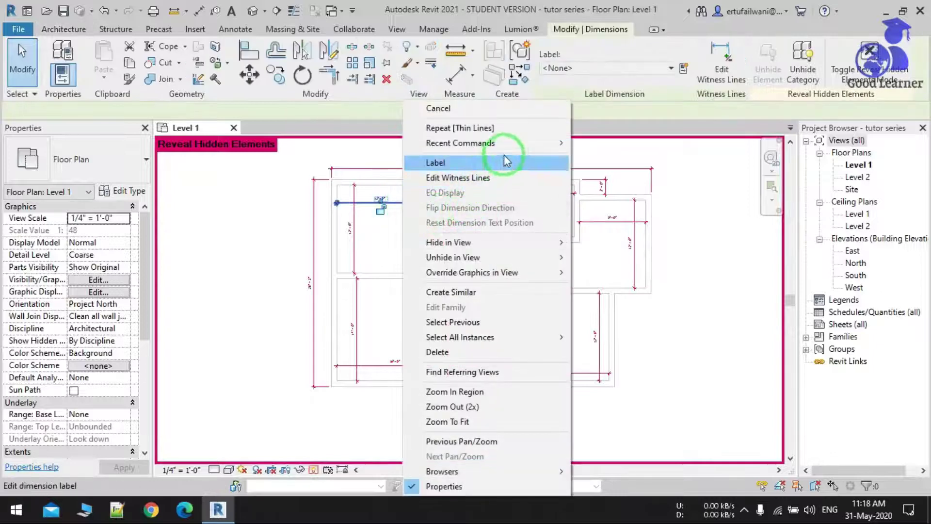
pyautogui.moveTo(498, 257)
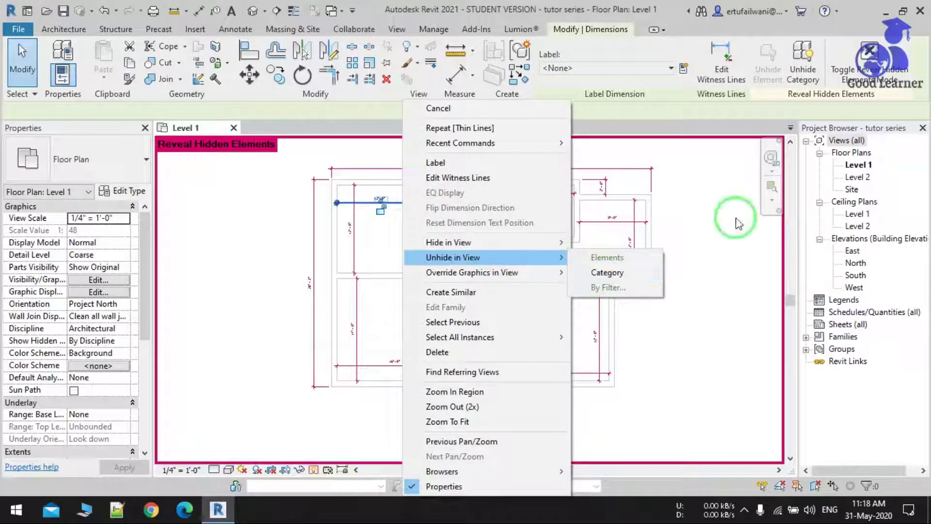
pyautogui.click(870, 59)
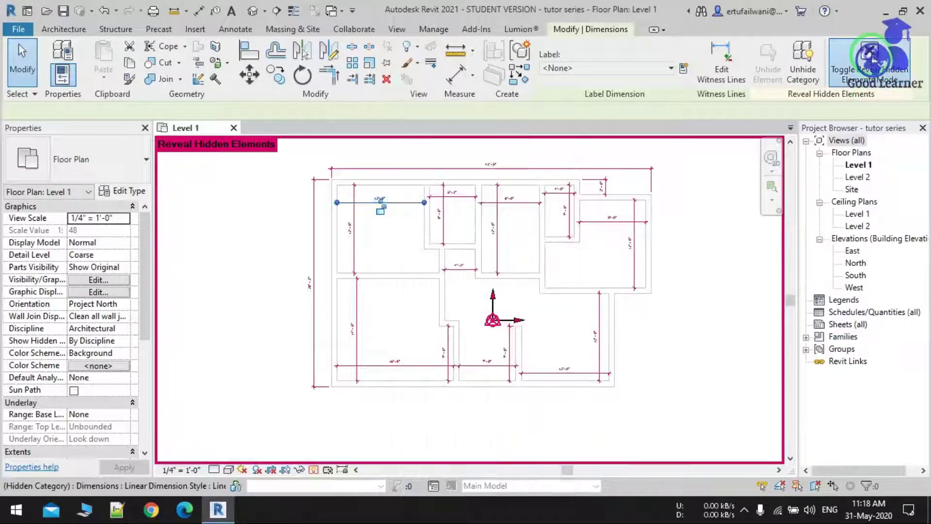
pyautogui.click(479, 332)
pyautogui.scroll(3, 436, 370)
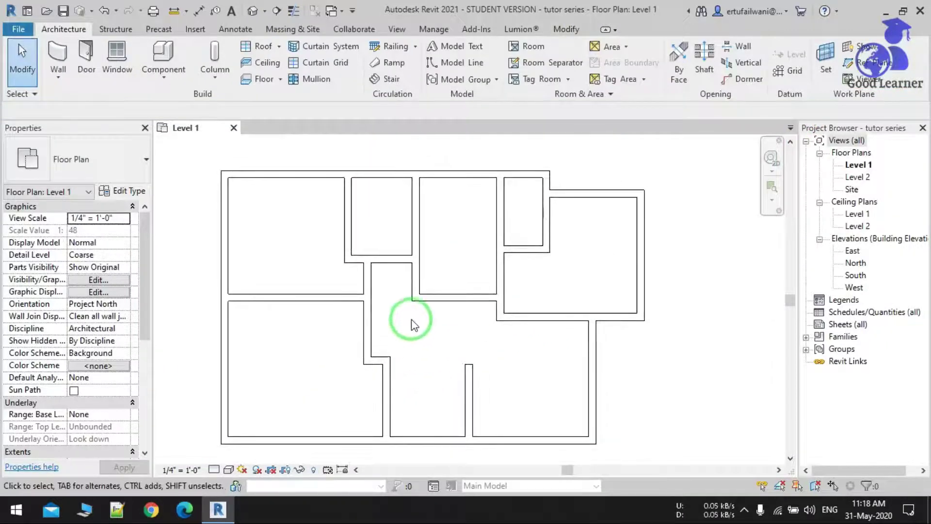
pyautogui.moveTo(443, 347)
pyautogui.mouseDown(button='middle')
pyautogui.moveTo(474, 333)
pyautogui.moveTo(458, 306)
pyautogui.moveTo(446, 345)
pyautogui.mouseUp(button='middle')
pyautogui.scroll(1, 306, 231)
pyautogui.moveTo(306, 234); pyautogui.dragTo(355, 194, button='middle')
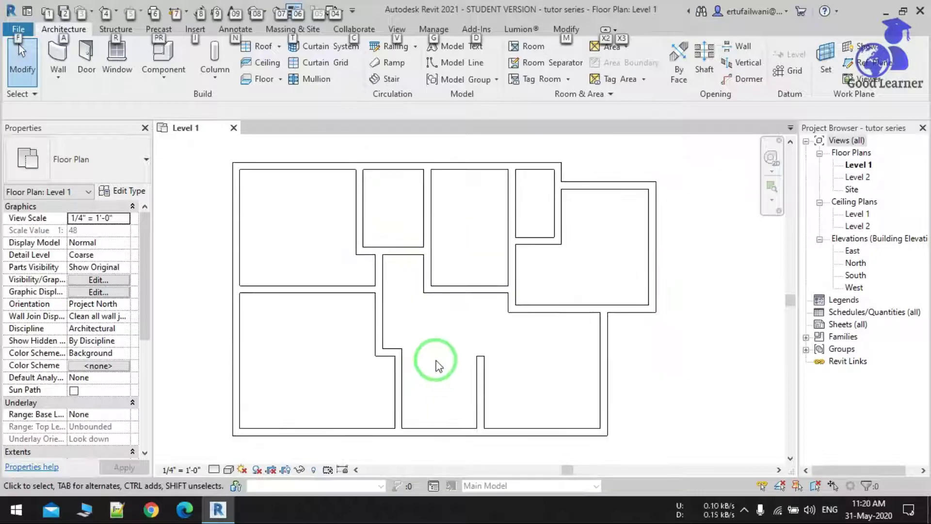
# - Place a 36" x 84" Single-Flush door in the northwest room's short east wall, centered 2'-0" from both adjoining walls and swinging into the room
pyautogui.click(383, 231)
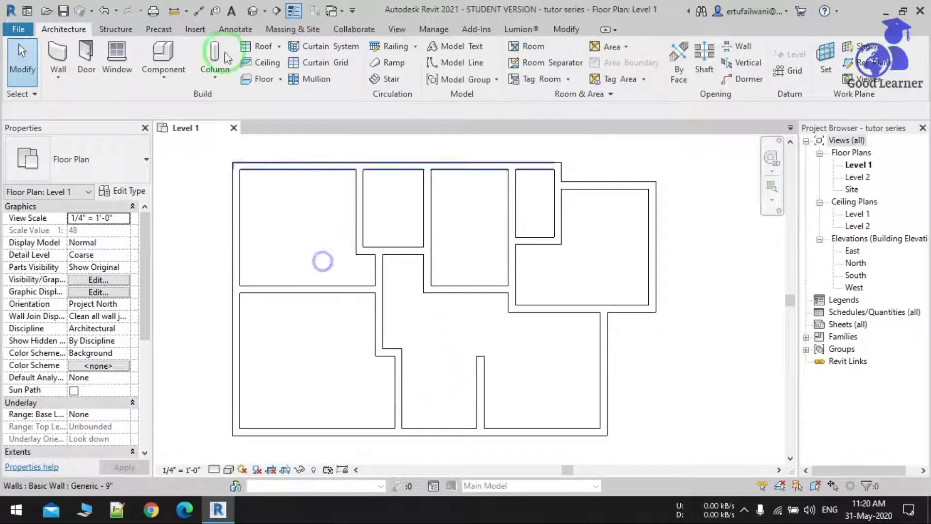
pyautogui.click(87, 51)
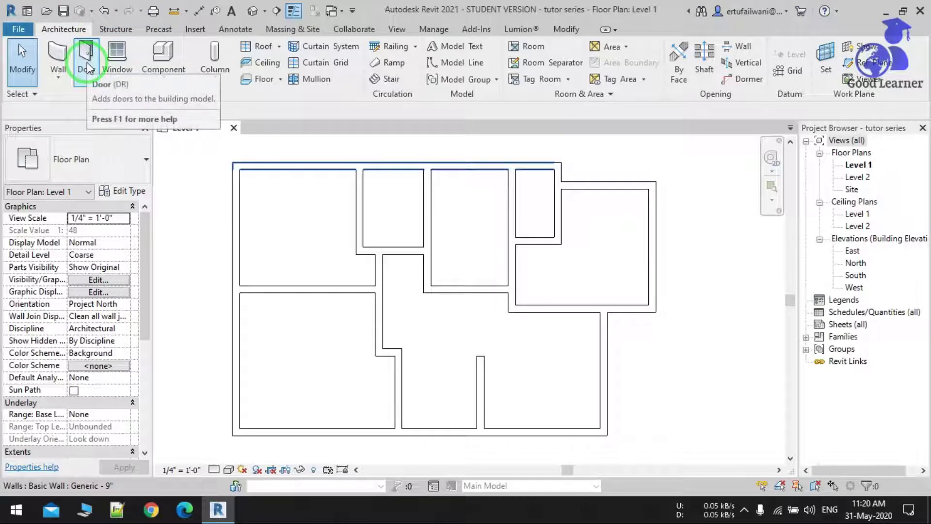
pyautogui.click(87, 66)
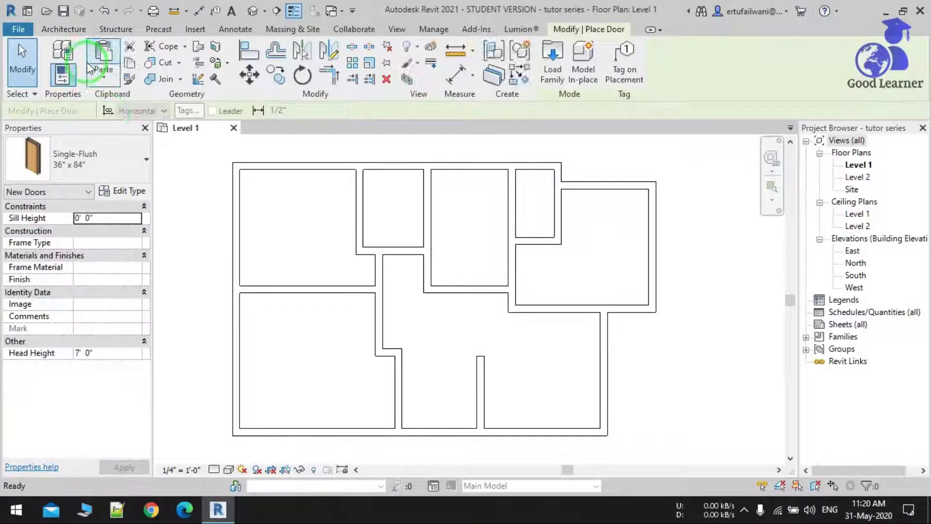
pyautogui.click(92, 159)
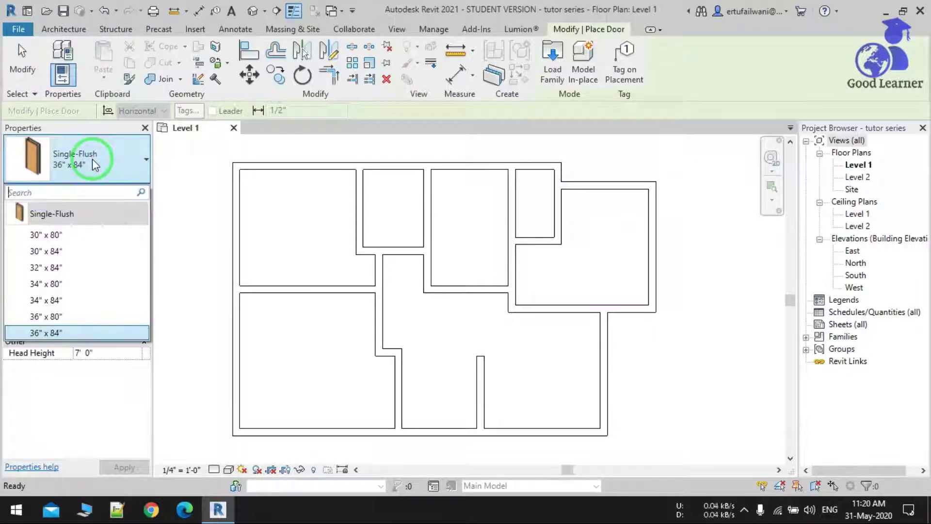
pyautogui.click(46, 334)
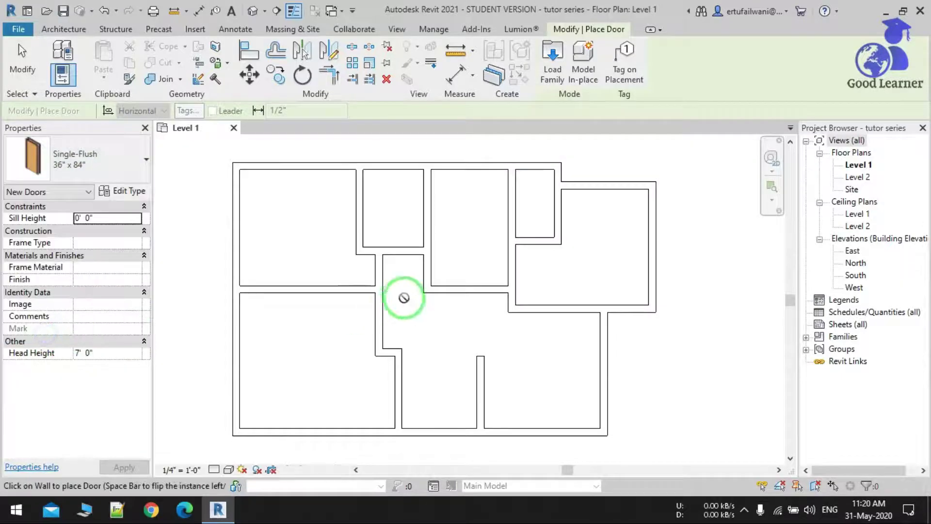
pyautogui.scroll(4, 375, 266)
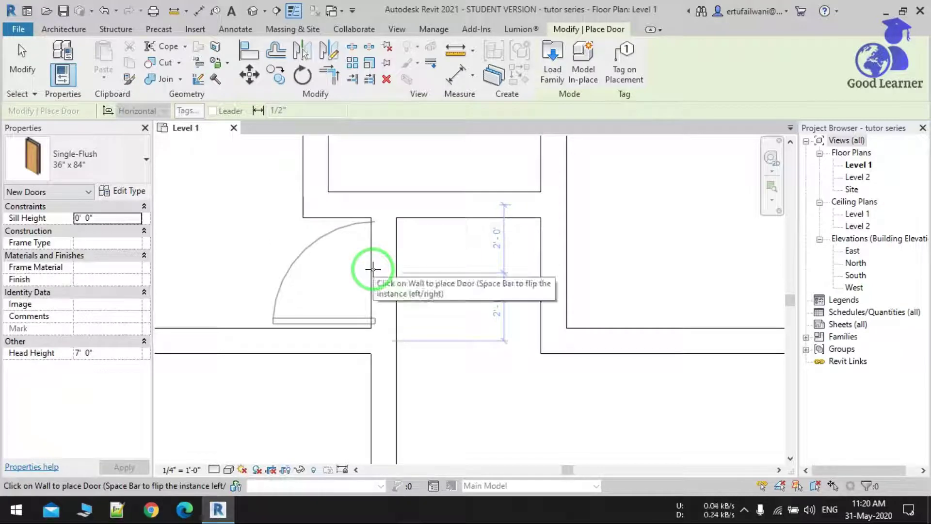
pyautogui.click(372, 268)
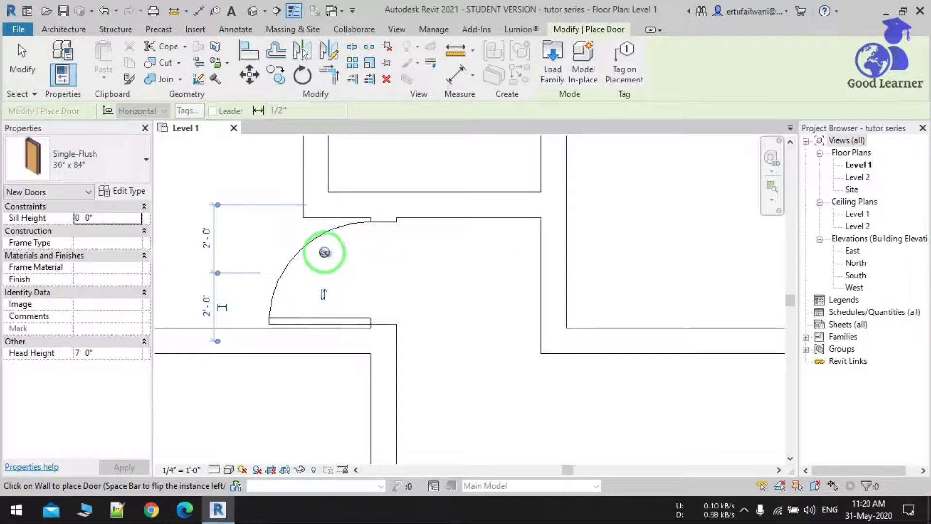
pyautogui.click(324, 253)
pyautogui.click(442, 255)
# - Place a 36" x 84" Single-Flush door in the southwest room's east wall, 2'-0" from the wall jog to the south
pyautogui.scroll(-2, 391, 257)
pyautogui.moveTo(424, 316); pyautogui.dragTo(411, 229, button='middle')
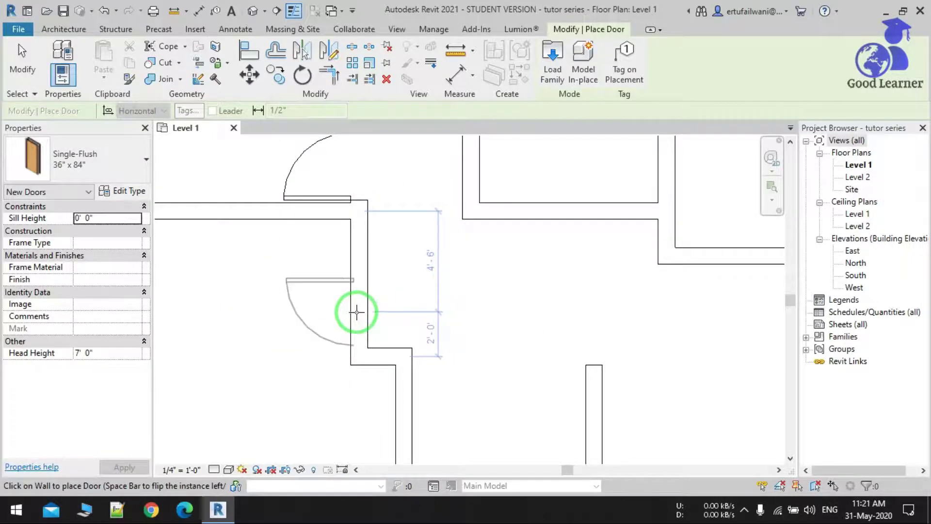
pyautogui.scroll(-4, 472, 330)
pyautogui.moveTo(470, 361); pyautogui.dragTo(357, 284, button='middle')
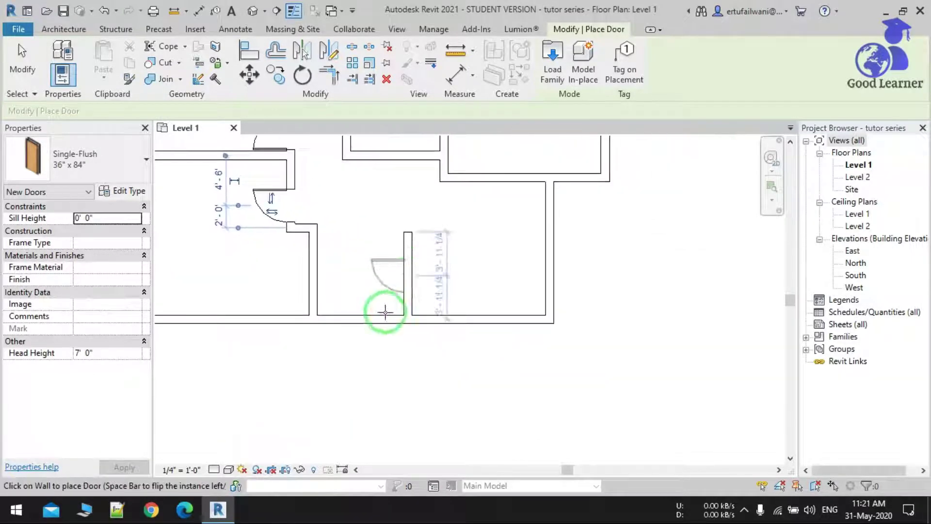
# - Place a 36" x 84" Single-Flush door in the east room's south wall, 2'-0" from its west wall and swinging inward
pyautogui.scroll(1, 410, 262)
pyautogui.moveTo(474, 206); pyautogui.dragTo(405, 333, button='middle')
pyautogui.scroll(3, 408, 290)
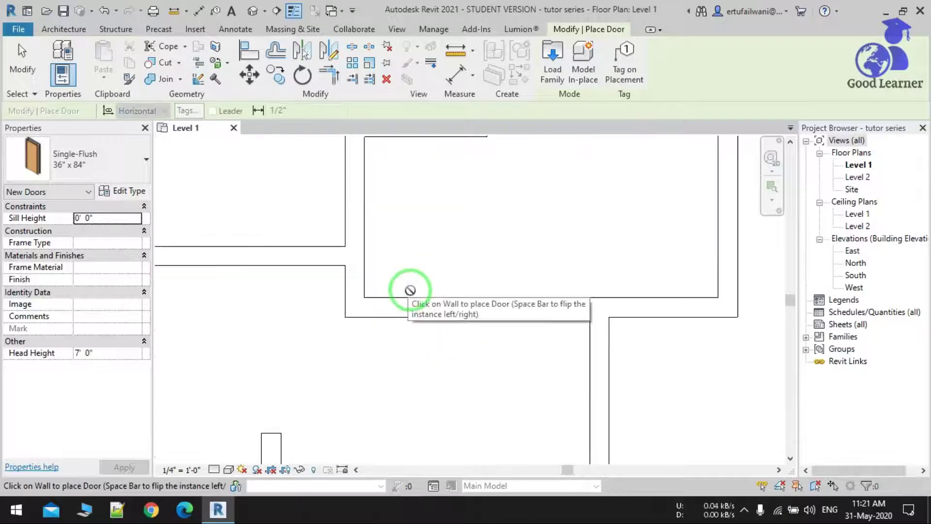
pyautogui.click(406, 296)
pyautogui.scroll(-3, 465, 296)
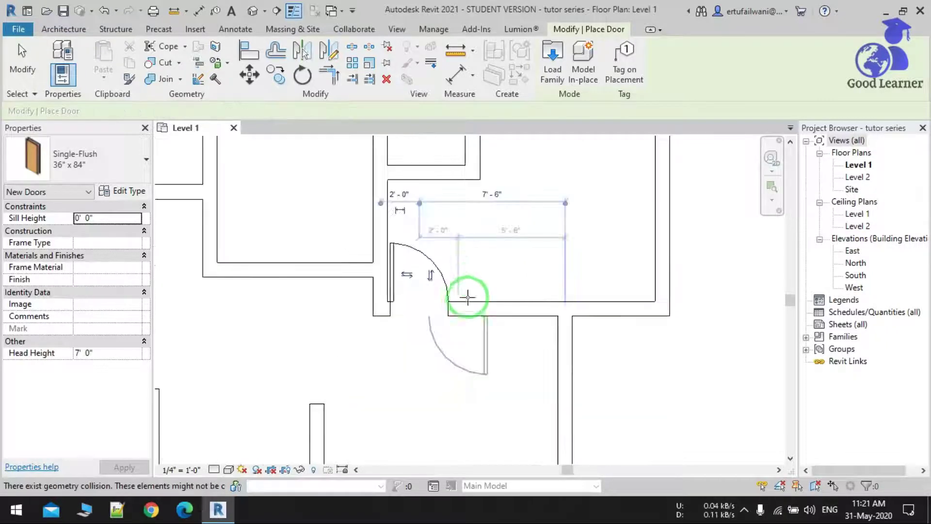
# - Place a 30" x 80" Single-Flush door in the south wall of the small room beside the northwest room, 1'-9" from its east wall
pyautogui.click(83, 177)
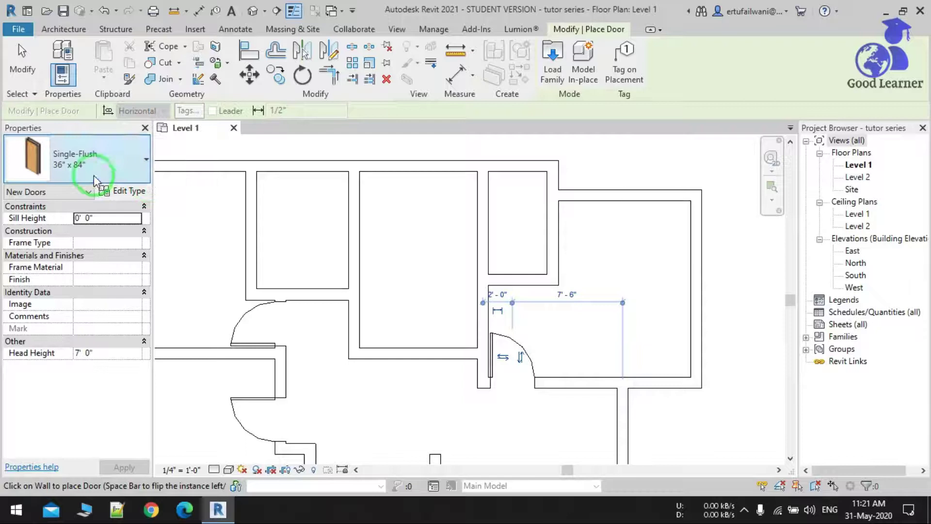
pyautogui.click(63, 233)
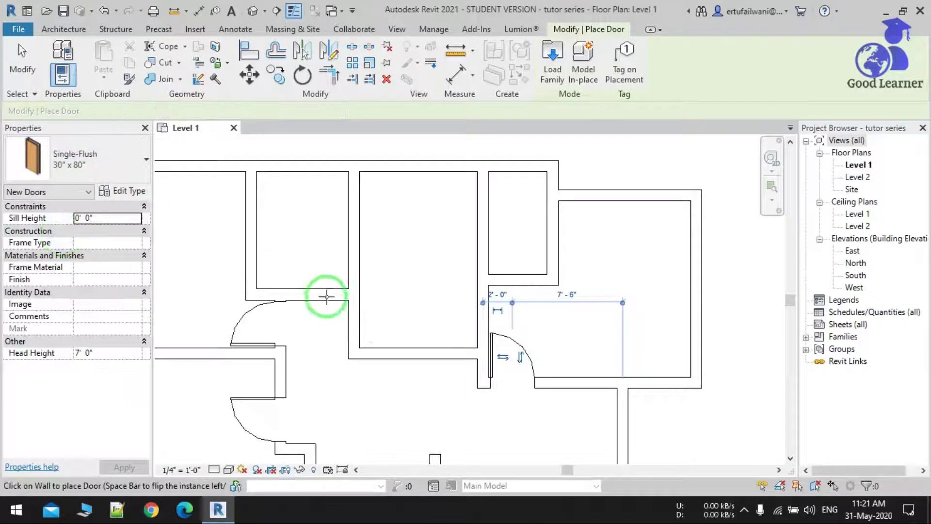
pyautogui.scroll(5, 330, 286)
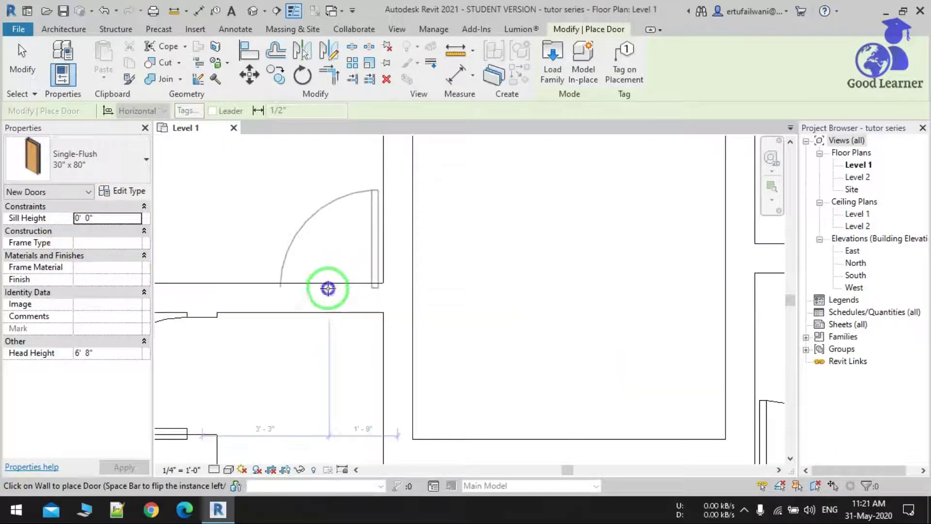
pyautogui.scroll(-5, 427, 281)
# - Place a 30" x 80" Single-Flush door in the narrow northeast room's south wall, about 1'-10" from its west wall
pyautogui.scroll(4, 378, 279)
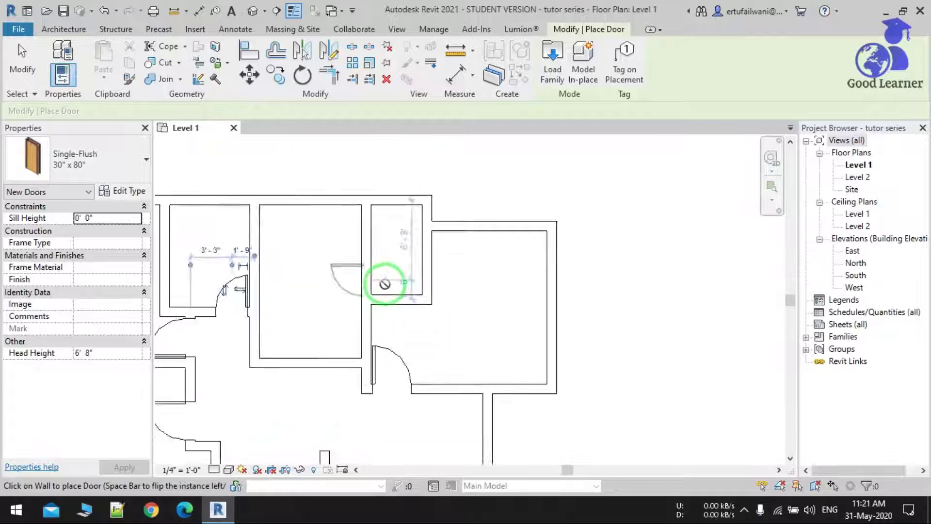
pyautogui.scroll(3, 383, 284)
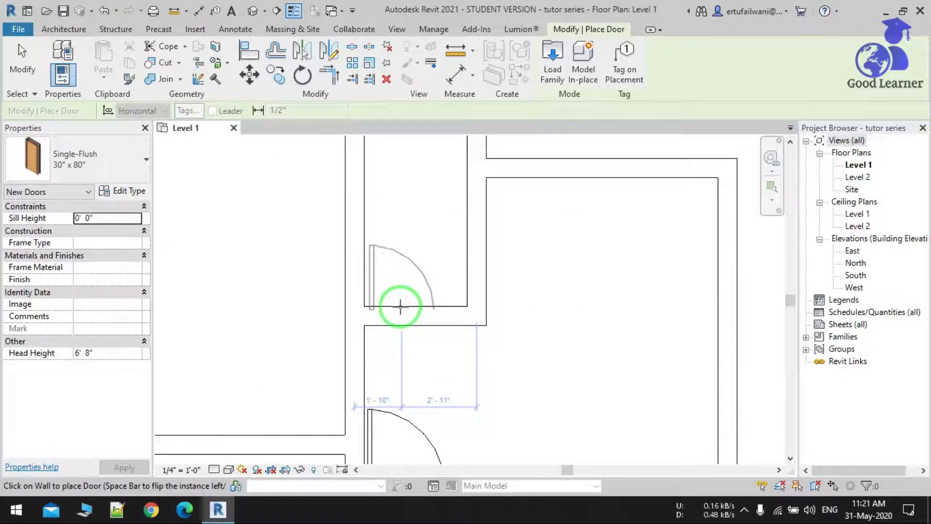
pyautogui.scroll(-4, 412, 298)
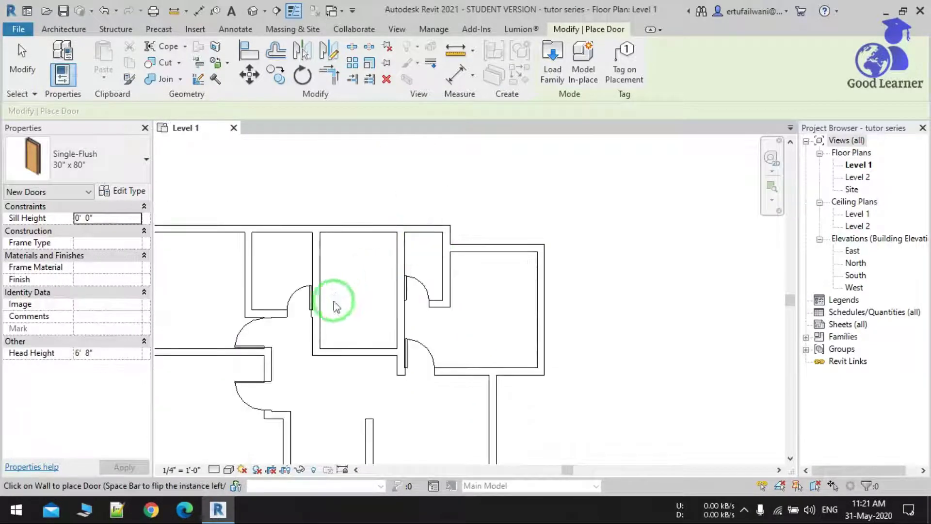
pyautogui.press('Escape')
# - Load the Passage Opening-Elliptical Arch family from the Openings folder and choose its 36" x 84" type for component placement
pyautogui.scroll(4, 340, 383)
pyautogui.scroll(-2, 361, 315)
pyautogui.moveTo(353, 343)
pyautogui.mouseDown(button='middle')
pyautogui.moveTo(320, 390)
pyautogui.moveTo(355, 348)
pyautogui.mouseUp(button='middle')
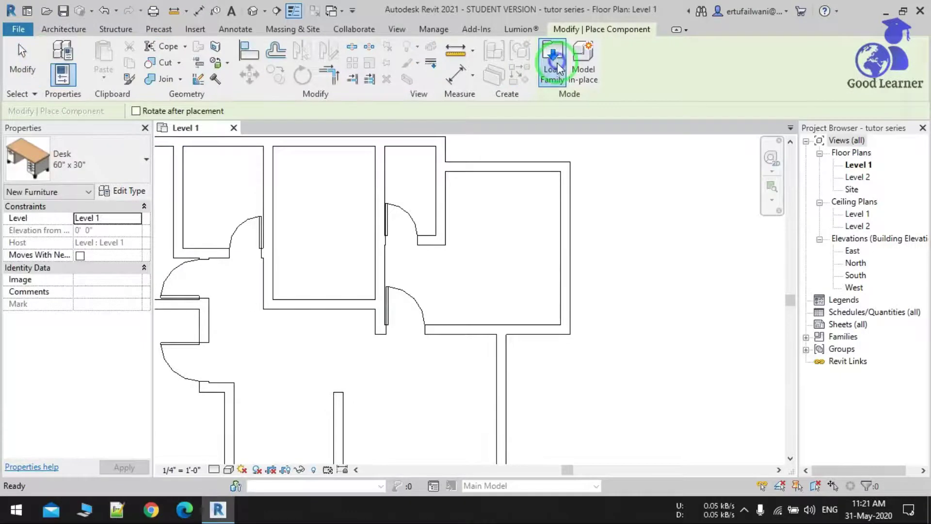
pyautogui.click(552, 58)
pyautogui.scroll(-6, 327, 212)
pyautogui.doubleClick(330, 146)
pyautogui.click(332, 146)
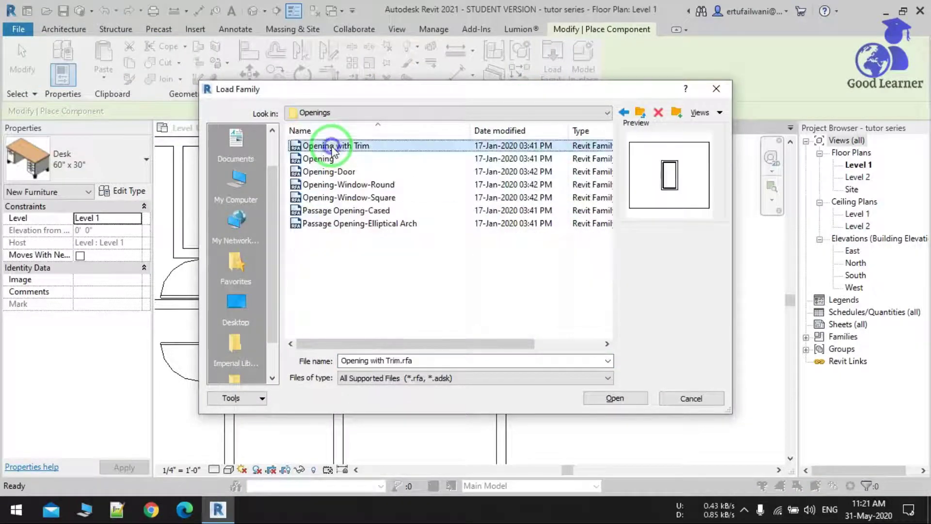
pyautogui.click(364, 223)
pyautogui.click(613, 397)
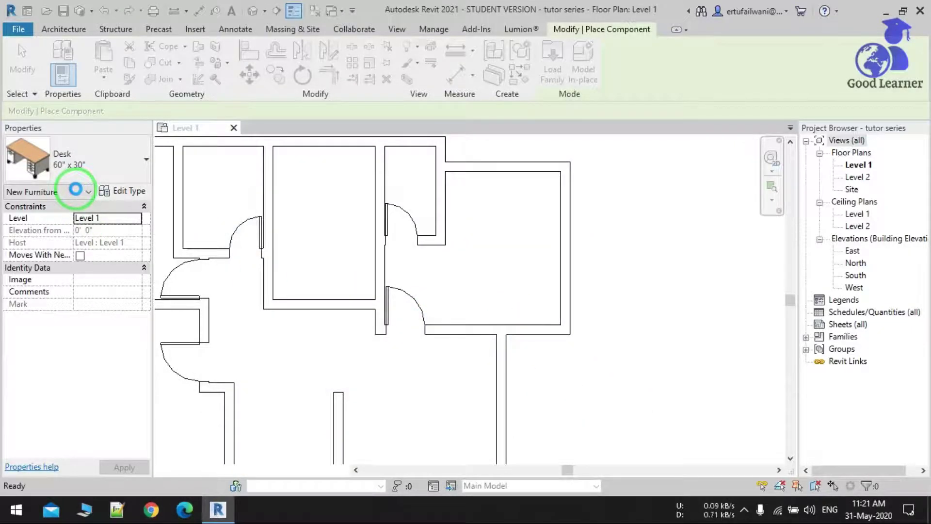
pyautogui.click(95, 170)
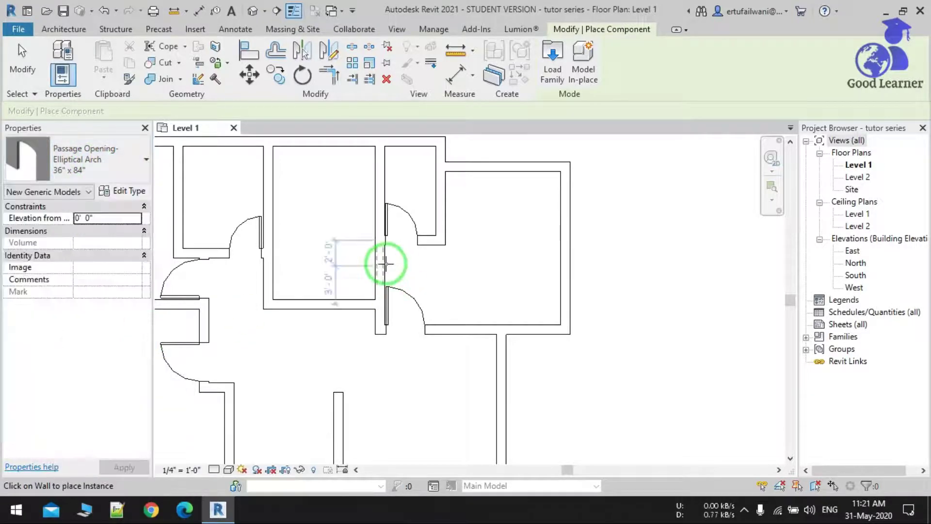
# - Place a 36" x 84" elliptical arch opening in the middle room's east wall and a 60" x 84" one in its south wall
pyautogui.scroll(2, 385, 264)
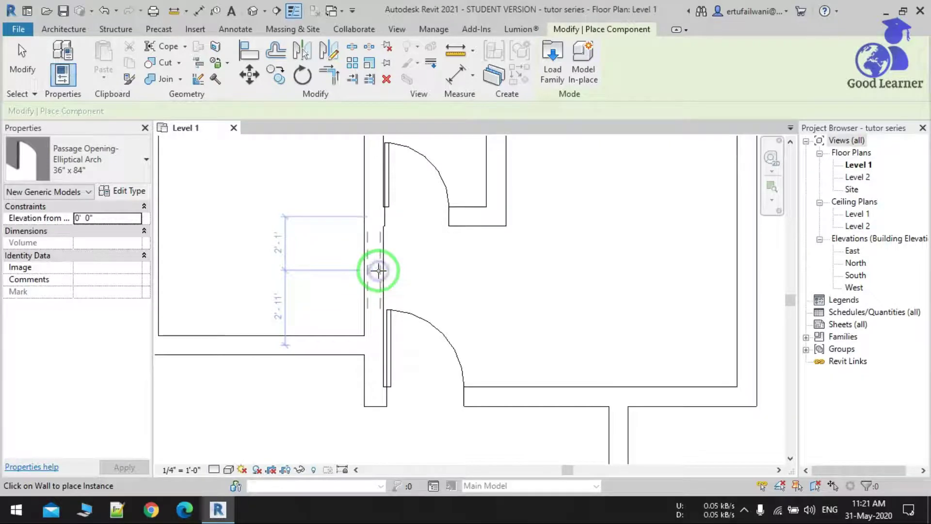
pyautogui.scroll(-2, 415, 263)
pyautogui.click(79, 165)
pyautogui.click(46, 358)
pyautogui.scroll(2, 335, 317)
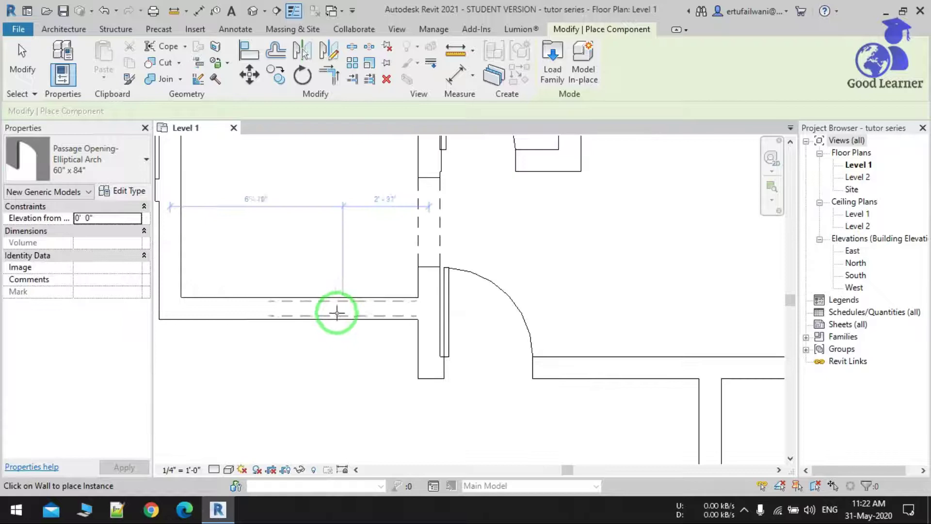
pyautogui.click(337, 313)
pyautogui.scroll(-5, 333, 193)
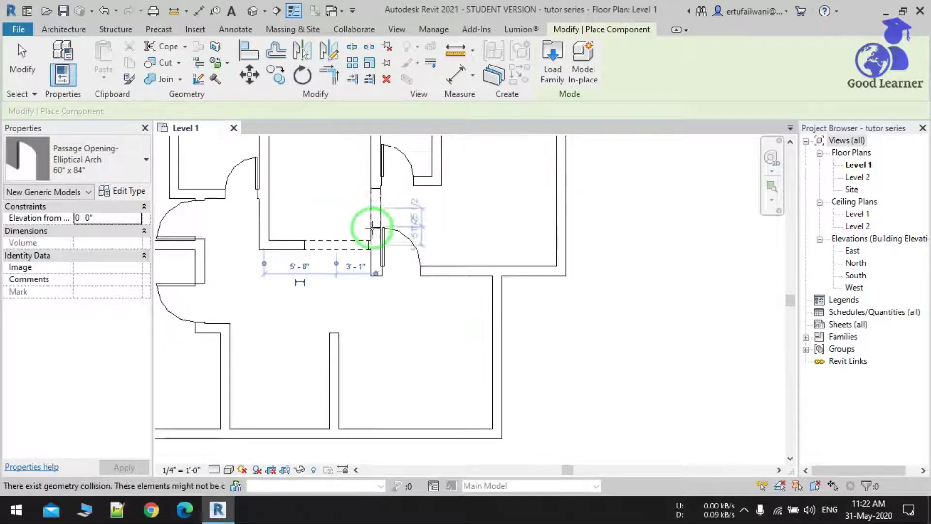
pyautogui.press('Escape')
pyautogui.press('Escape')
pyautogui.press('Escape')
pyautogui.scroll(4, 368, 295)
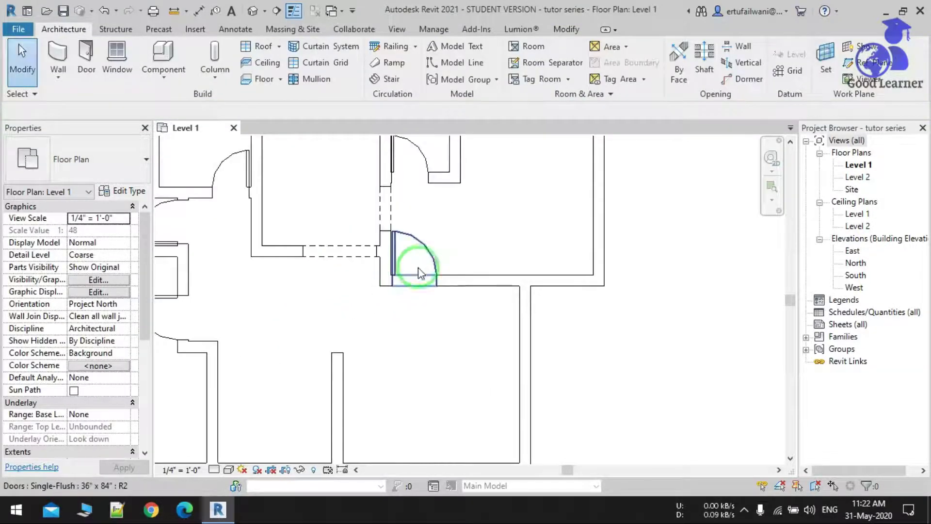
pyautogui.scroll(-4, 451, 259)
pyautogui.click(388, 304)
pyautogui.moveTo(467, 313); pyautogui.dragTo(397, 393, button='middle')
pyautogui.scroll(4, 487, 306)
pyautogui.scroll(-3, 365, 374)
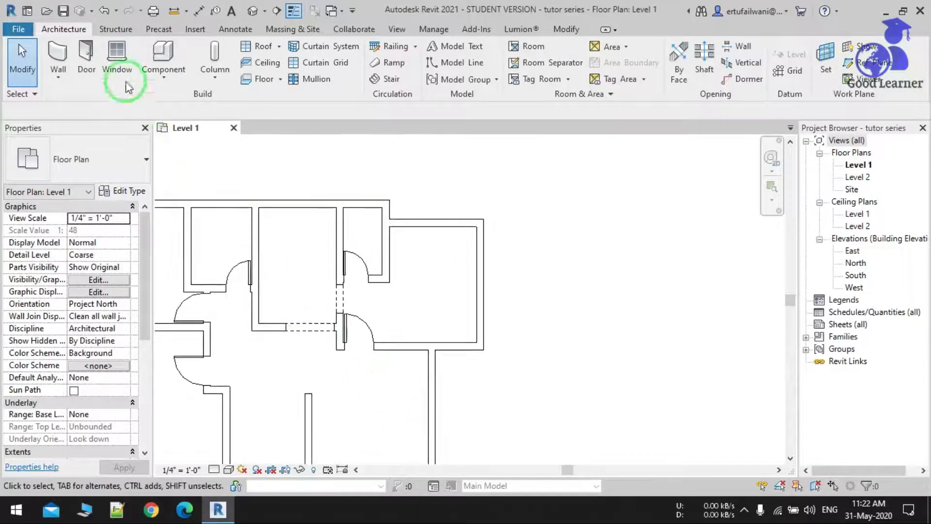
# - Load the 60" x 80" type of Door-Exterior-Double-Full Glass-Wood_Clad from the Residential doors folder for placement
pyautogui.click(85, 52)
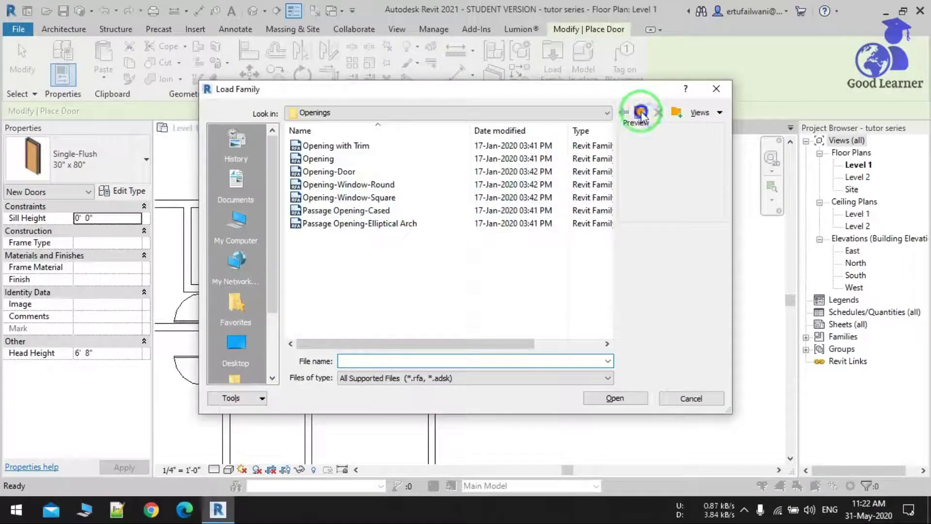
pyautogui.click(641, 114)
pyautogui.click(312, 262)
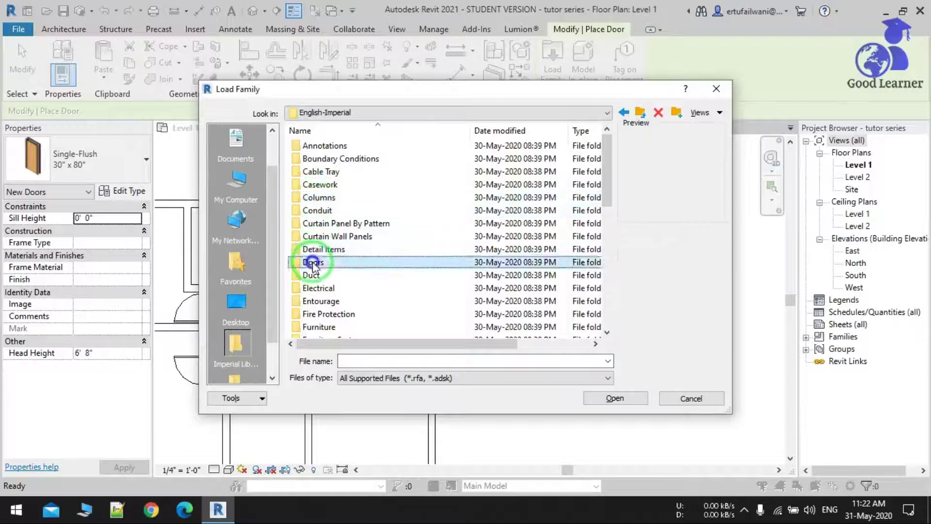
pyautogui.doubleClick(313, 262)
pyautogui.doubleClick(319, 172)
pyautogui.click(325, 146)
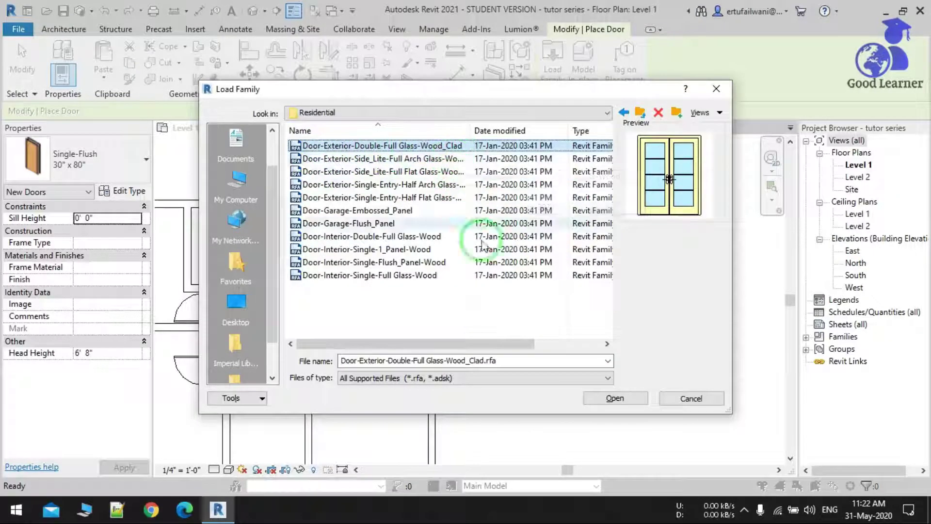
pyautogui.click(614, 397)
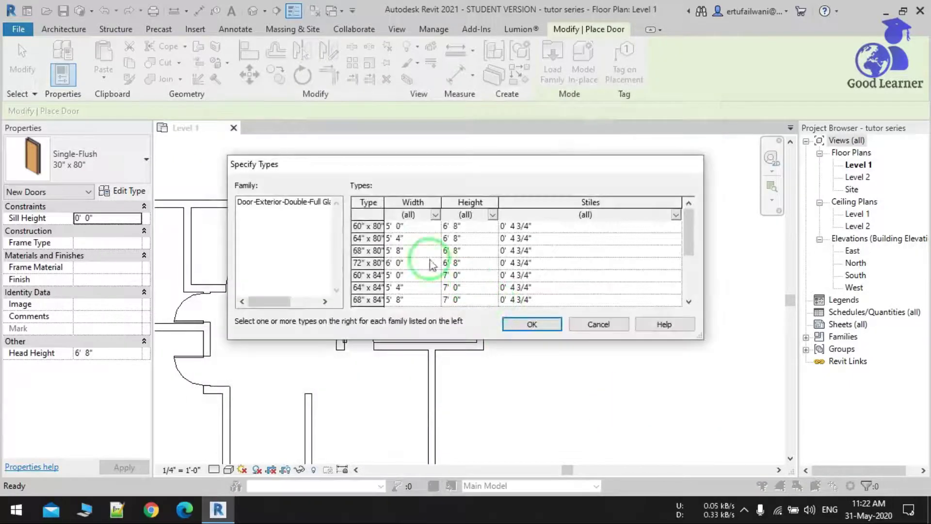
pyautogui.click(363, 224)
pyautogui.click(506, 325)
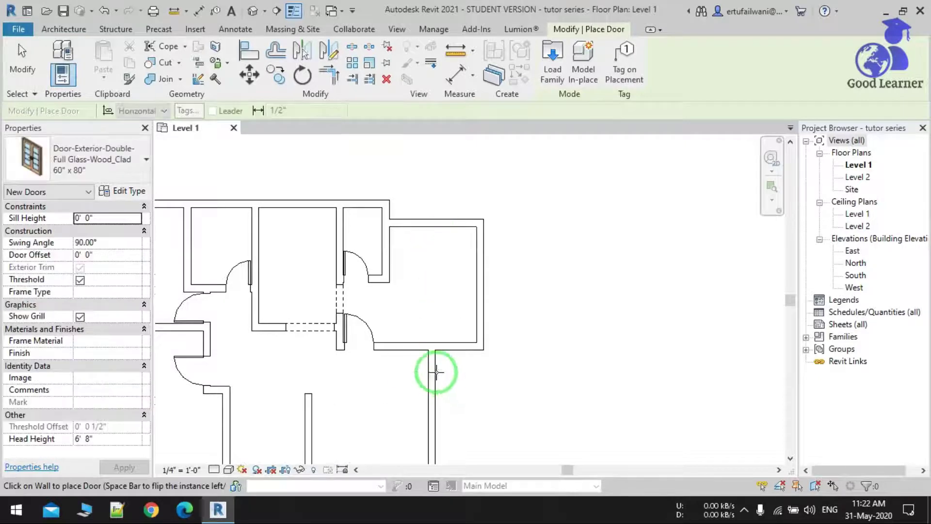
# - Place the 60" x 80" double door in the southeast room's east wall, swinging inward, centred 3'-1" from the wall to its north
pyautogui.scroll(3, 432, 372)
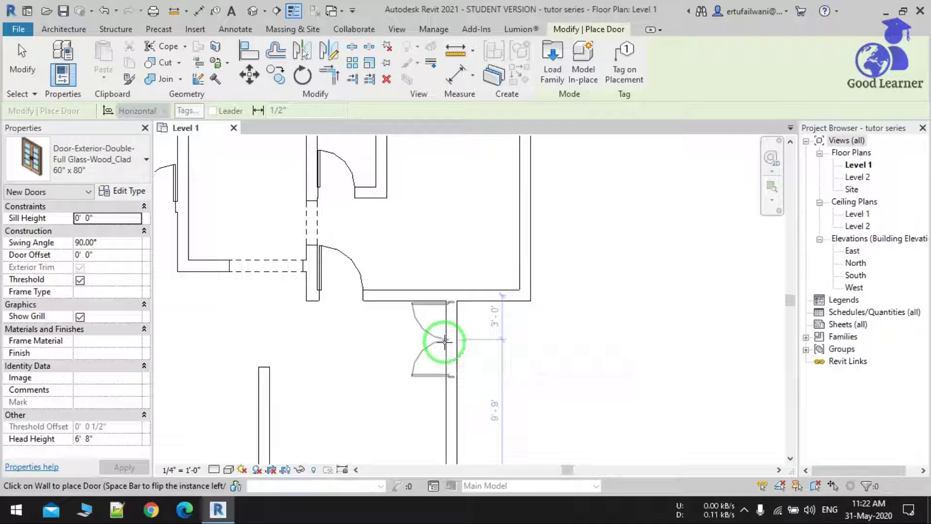
pyautogui.click(445, 346)
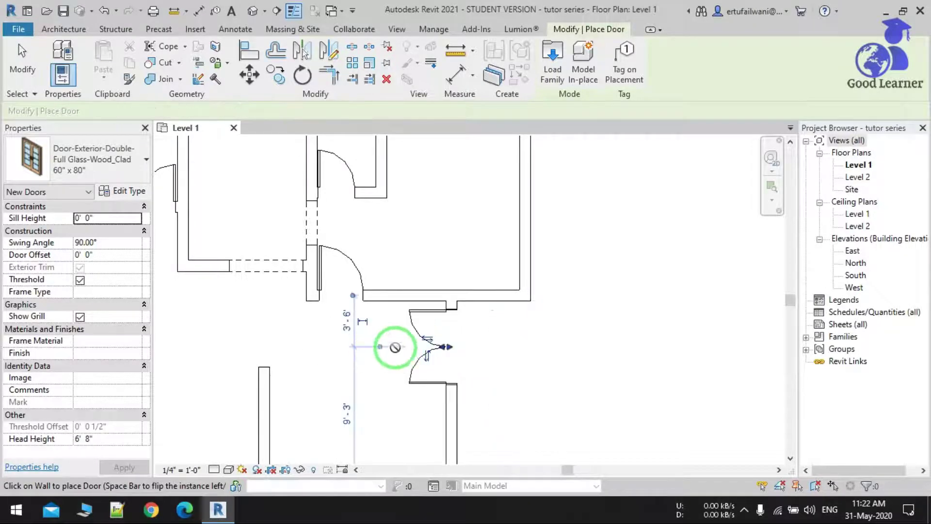
pyautogui.press('Escape')
pyautogui.scroll(2, 425, 341)
pyautogui.click(477, 281)
pyautogui.scroll(1, 477, 280)
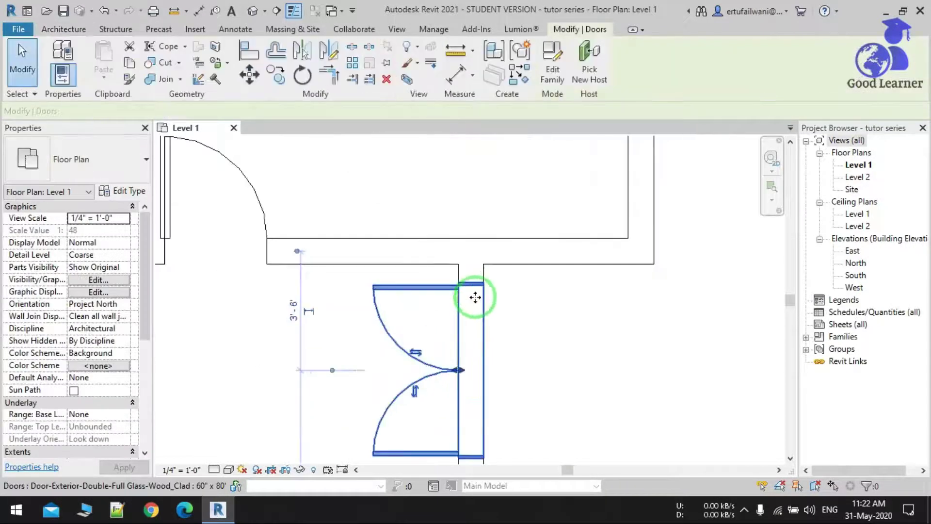
pyautogui.click(474, 286)
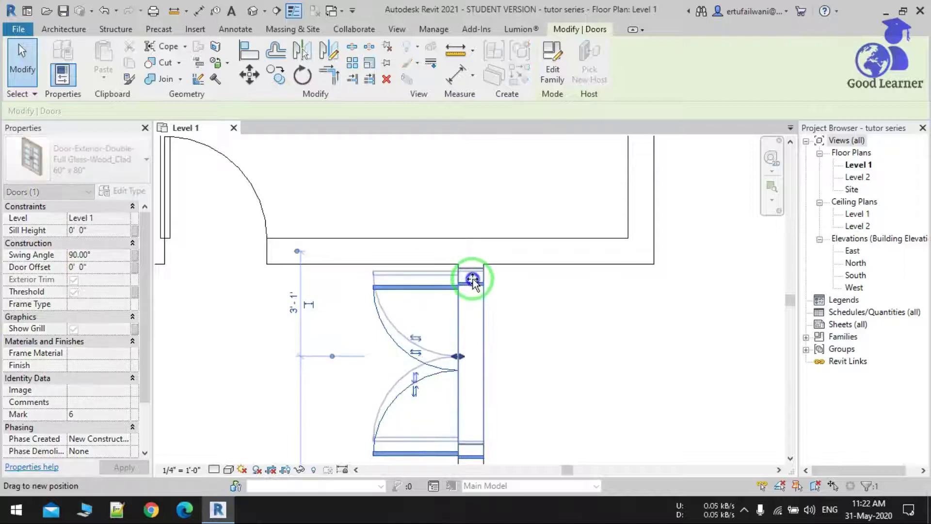
pyautogui.click(526, 311)
# - Duplicate the double door's type as 48" x 72" with 4'-0" rough width and 6'-0" rough height, and slide the door against the north wall
pyautogui.click(400, 341)
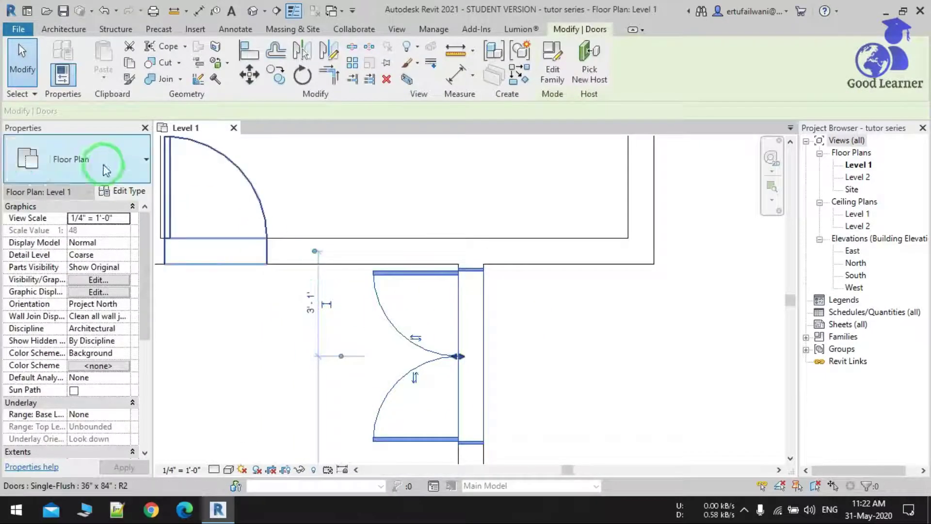
pyautogui.doubleClick(251, 213)
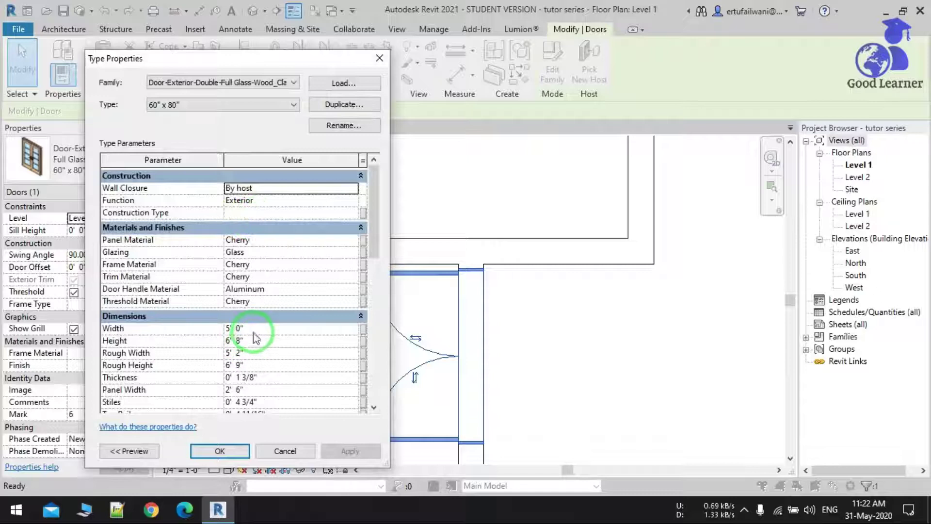
pyautogui.click(343, 107)
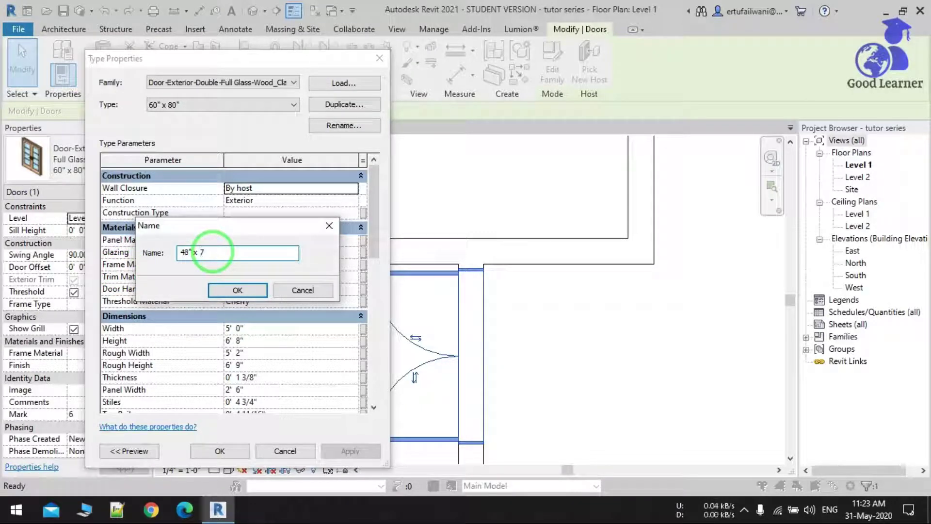
pyautogui.press('Return')
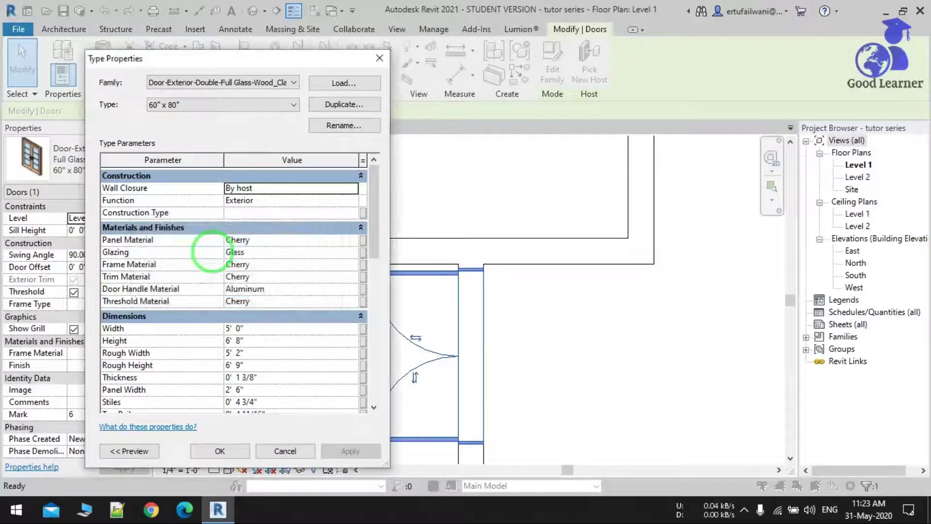
pyautogui.click(258, 355)
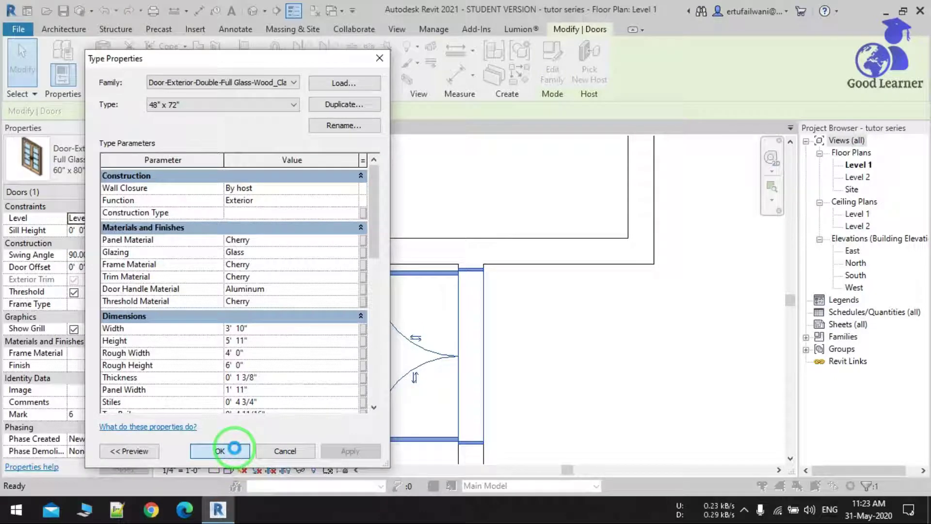
pyautogui.click(234, 447)
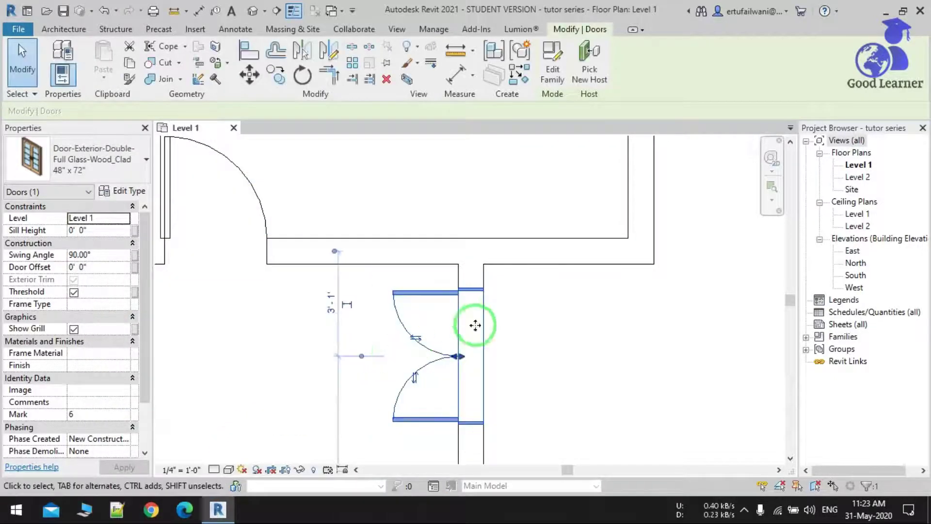
pyautogui.moveTo(441, 285)
pyautogui.mouseDown()
pyautogui.moveTo(441, 266)
pyautogui.moveTo(441, 274)
pyautogui.mouseUp()
pyautogui.click(527, 302)
# - Review the whole Level 1 plan with its doors and passage openings
pyautogui.scroll(-2, 511, 221)
pyautogui.moveTo(457, 358); pyautogui.dragTo(439, 382, button='middle')
pyautogui.scroll(1, 511, 289)
pyautogui.moveTo(511, 289); pyautogui.dragTo(600, 297, button='middle')
pyautogui.scroll(-2, 610, 279)
pyautogui.moveTo(542, 332); pyautogui.dragTo(533, 349, button='middle')
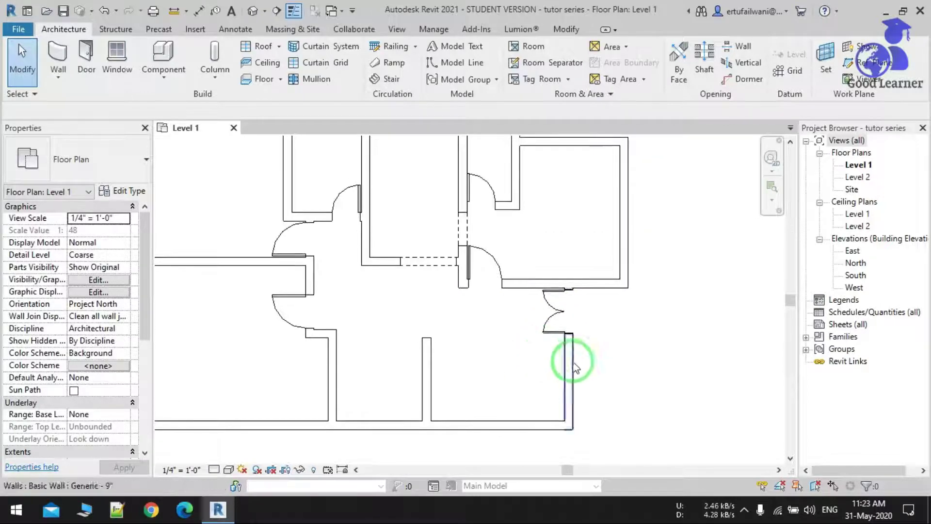
pyautogui.scroll(-2, 490, 341)
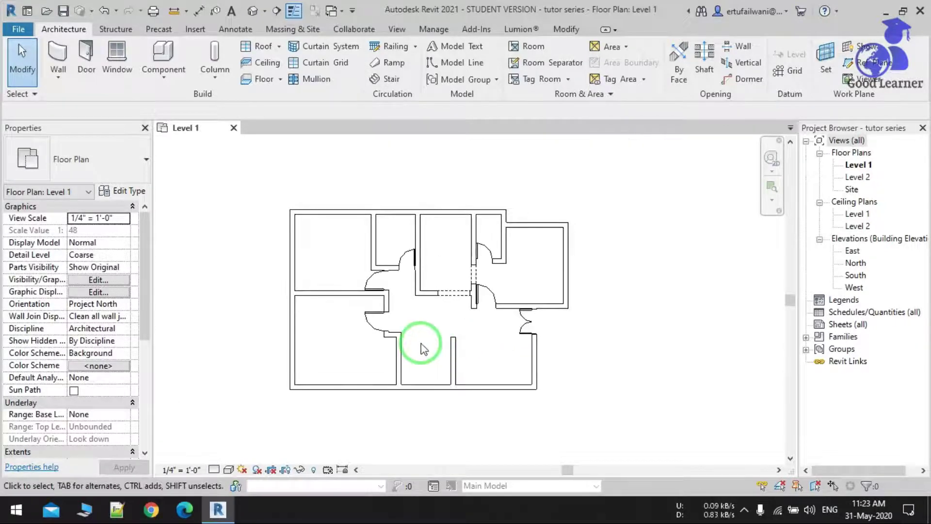
pyautogui.scroll(1, 421, 348)
pyautogui.moveTo(424, 272); pyautogui.dragTo(416, 307, button='middle')
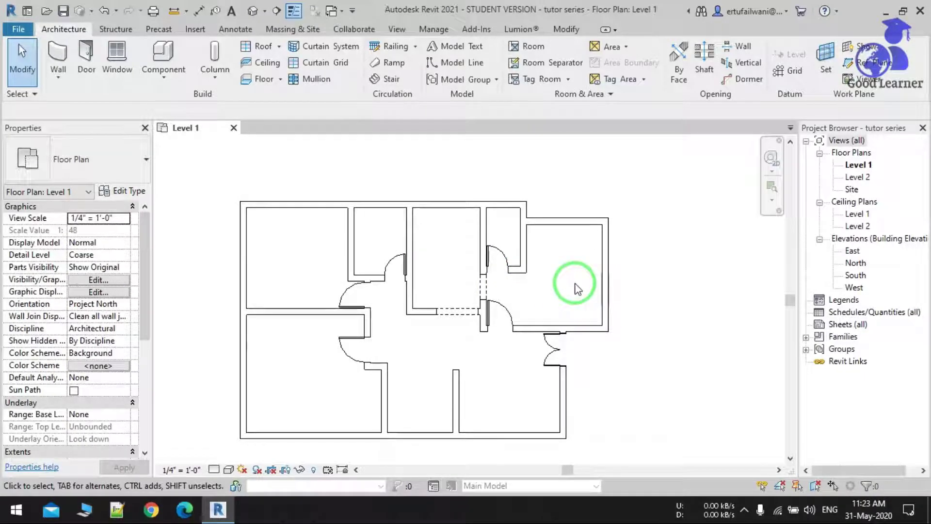
# - Load the 60" x 28" type of Window-Awning-Triple-Horizontal from the Windows folder for window placement
pyautogui.scroll(1, 463, 258)
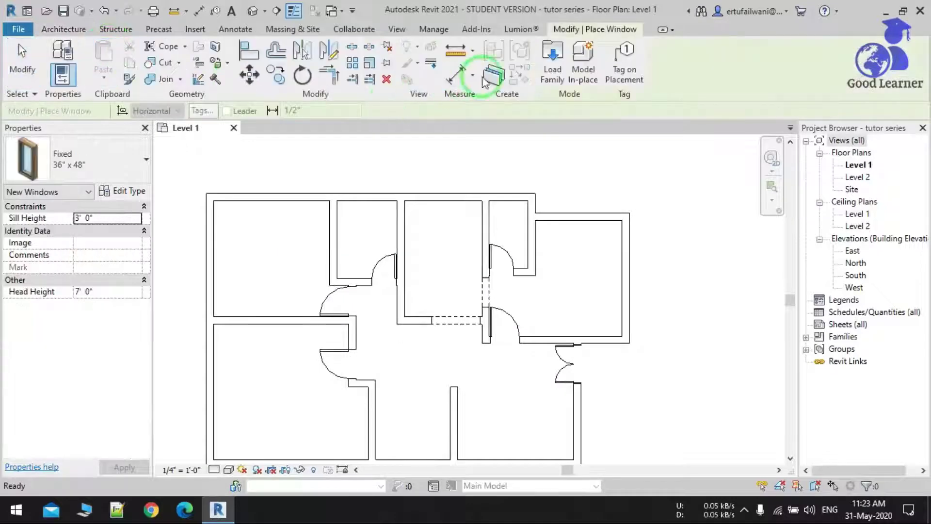
pyautogui.click(551, 65)
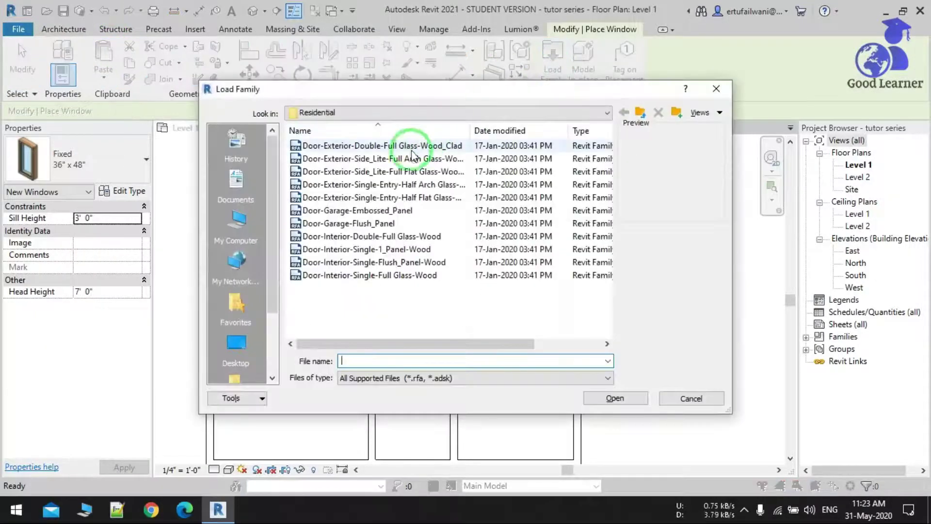
pyautogui.click(640, 112)
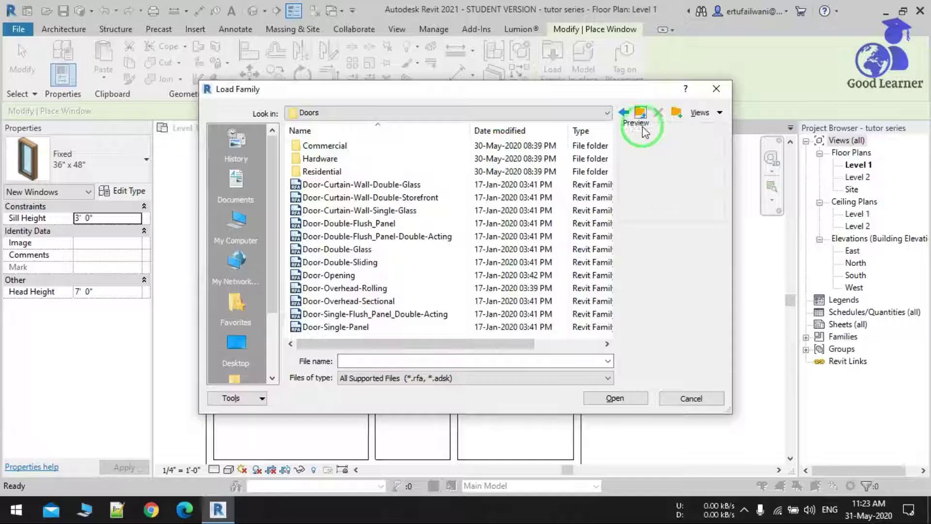
pyautogui.click(641, 115)
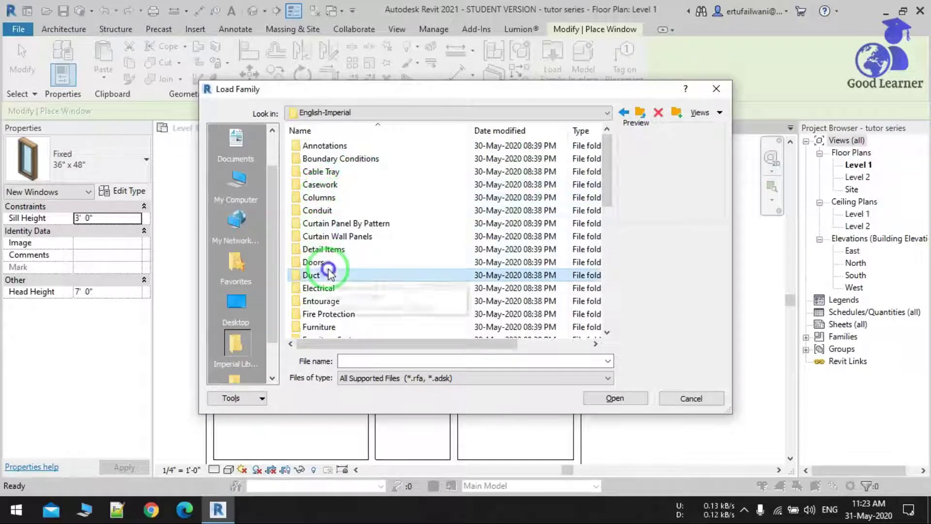
pyautogui.press('w')
pyautogui.doubleClick(310, 327)
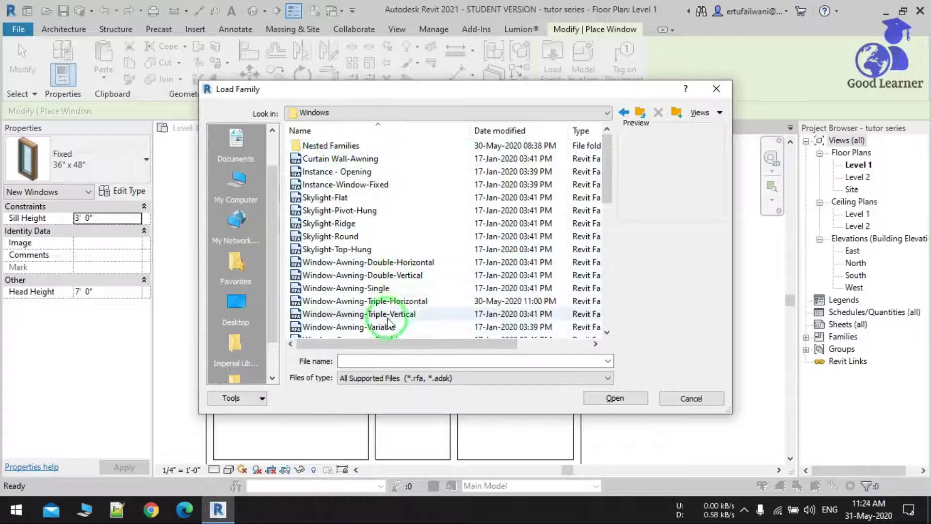
pyautogui.click(401, 301)
pyautogui.click(614, 397)
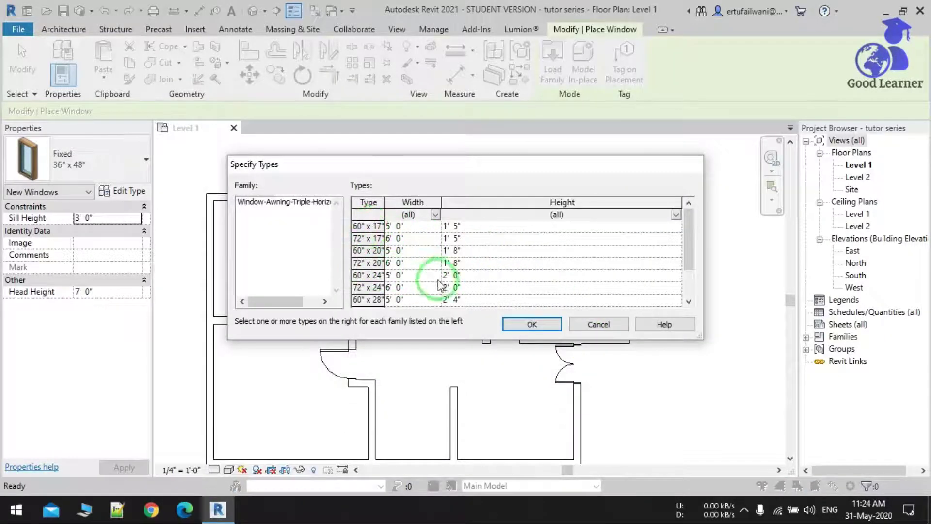
pyautogui.scroll(-1, 432, 287)
pyautogui.click(460, 289)
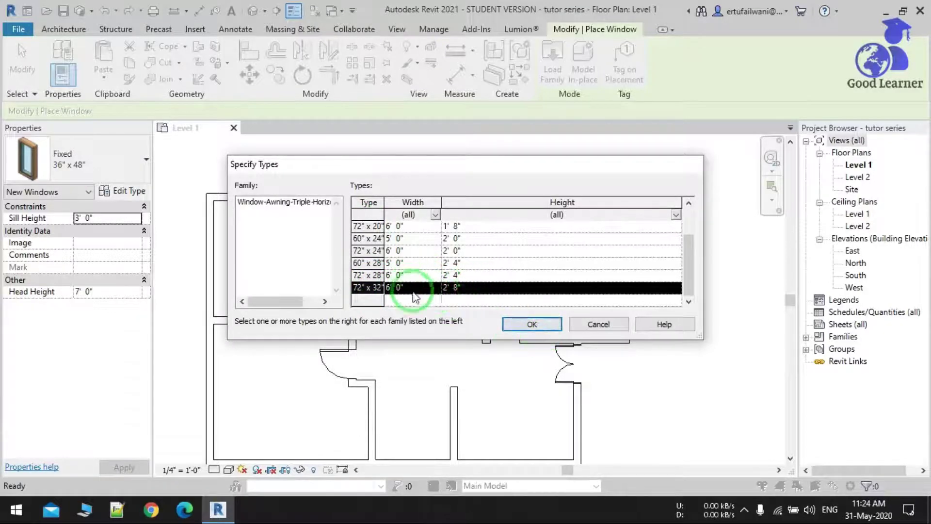
pyautogui.click(361, 263)
pyautogui.click(532, 324)
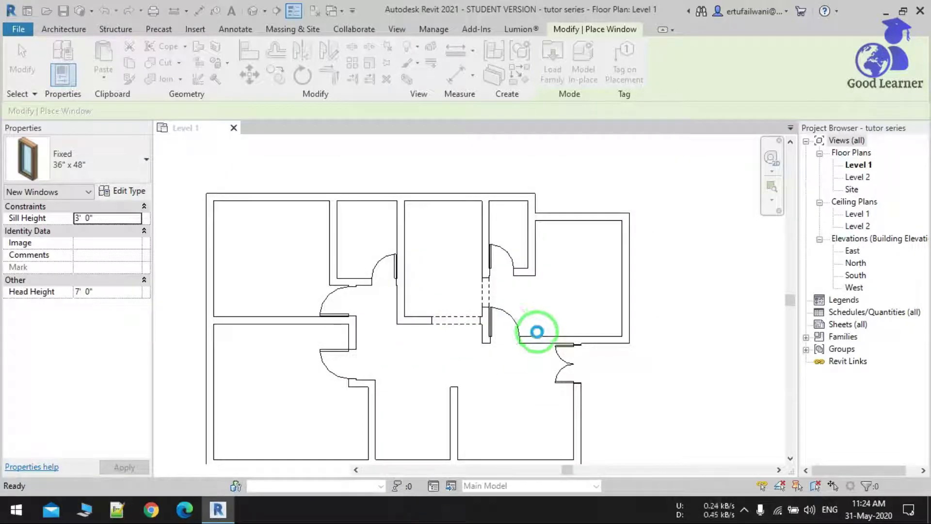